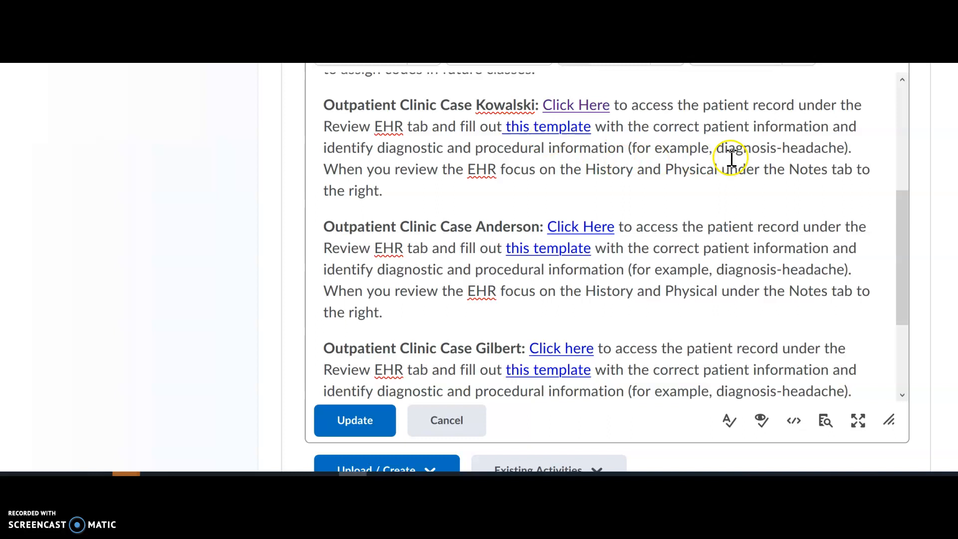
Highlight "diagnostic and procedural" in the first outpatient case's instructions, and switch to its Outpatient Coding activity document in Word
{"action": "left_click_drag", "start_coordinate": [548, 148], "coordinate": [375, 148]}
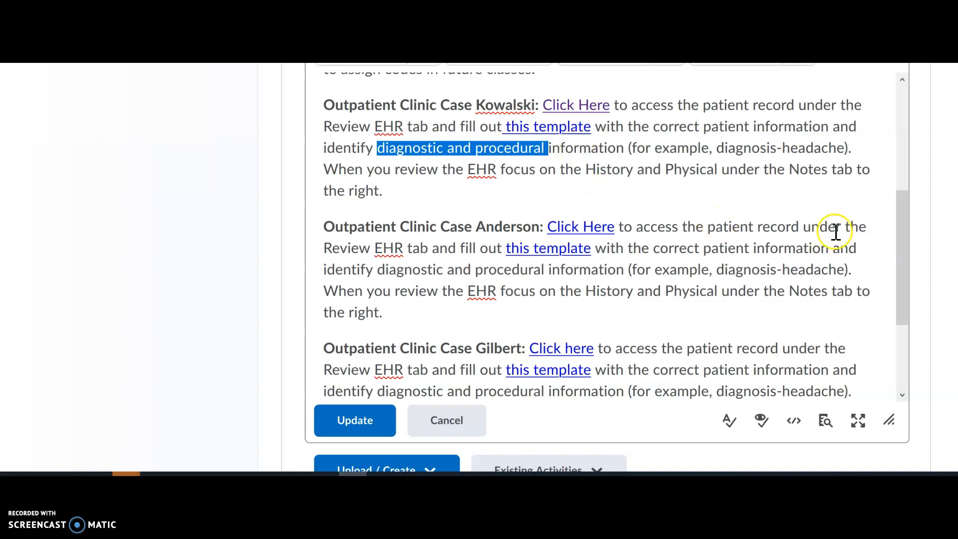
{"action": "left_click", "coordinate": [829, 199]}
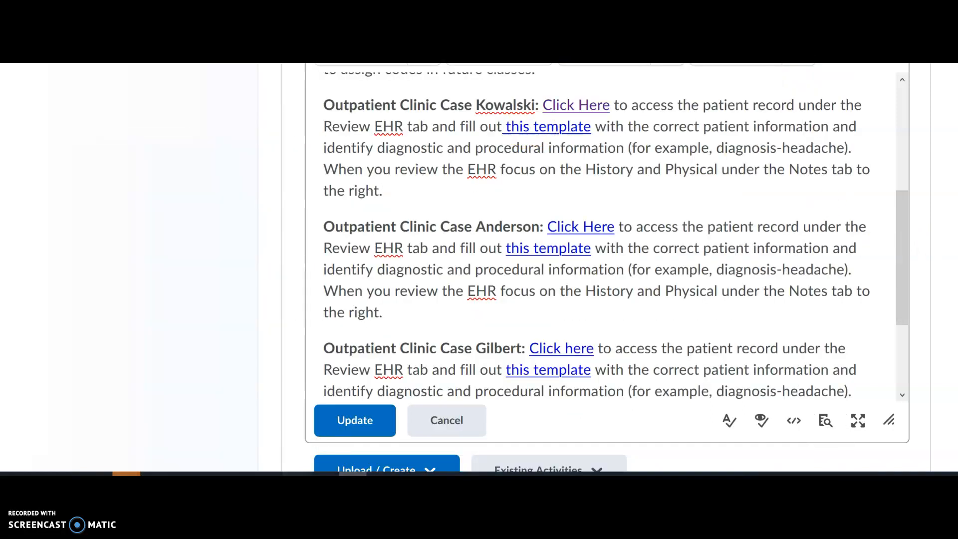
{"action": "mouse_move", "coordinate": [296, 474]}
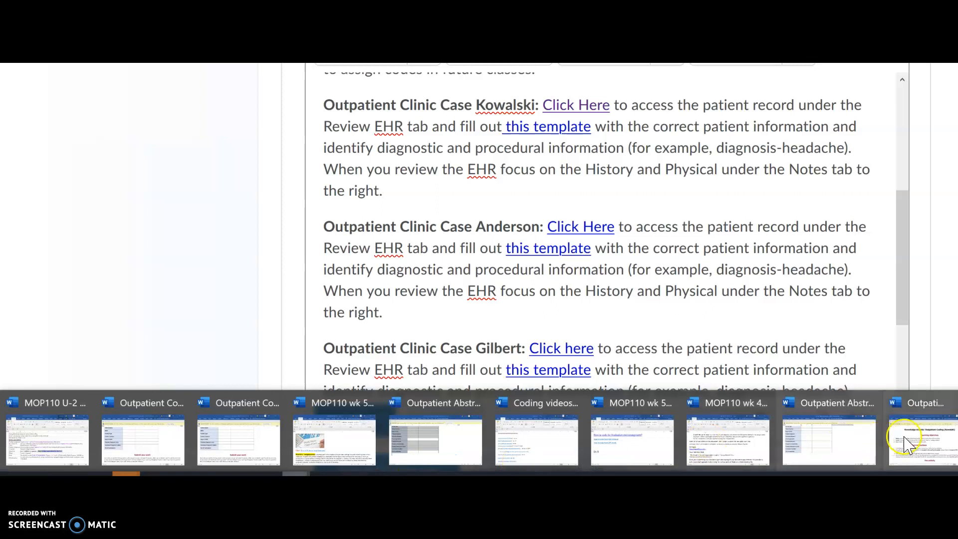
{"action": "left_click", "coordinate": [912, 441]}
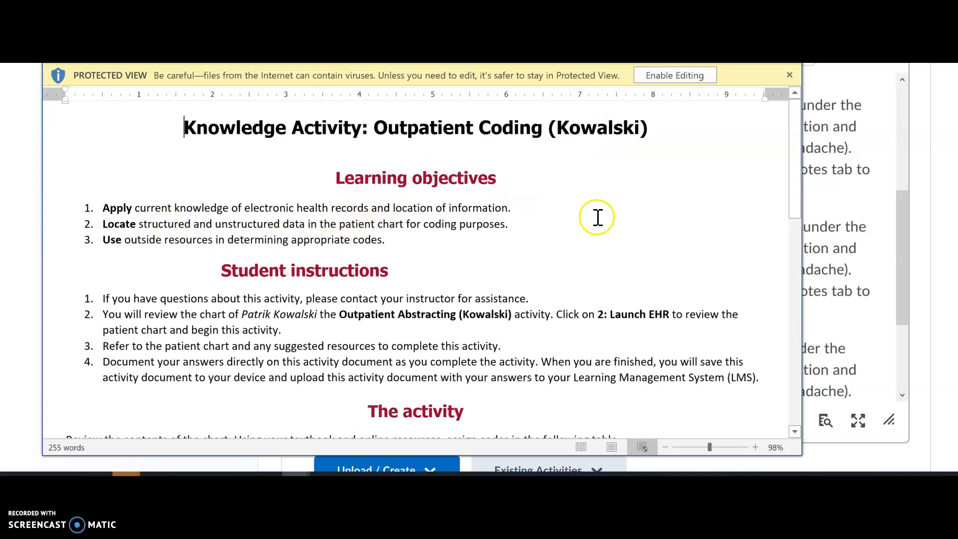
Read the student instructions in the activity document, highlighting the Outpatient Abstracting activity reference and the line on reviewing the patient chart
{"action": "left_click_drag", "start_coordinate": [793, 160], "coordinate": [793, 202]}
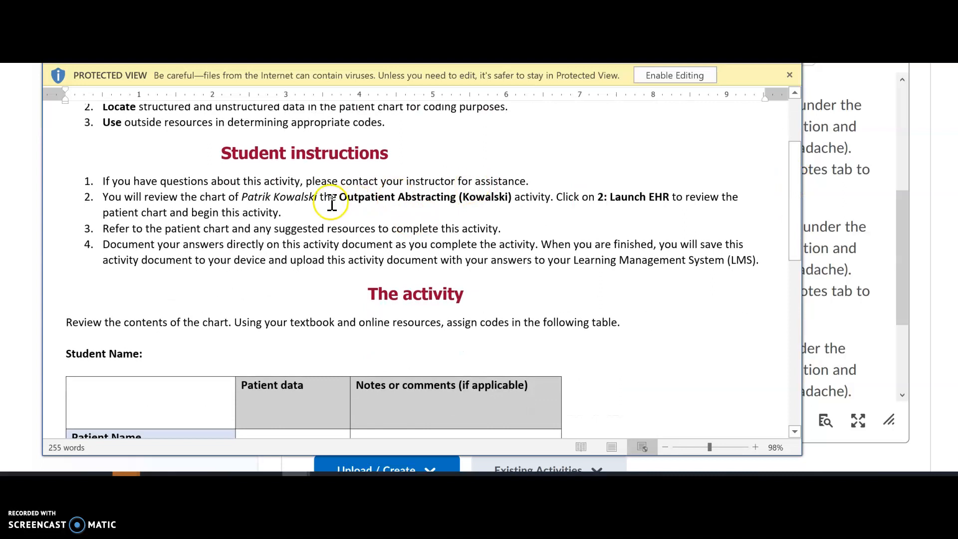
{"action": "left_click_drag", "start_coordinate": [320, 197], "coordinate": [545, 198]}
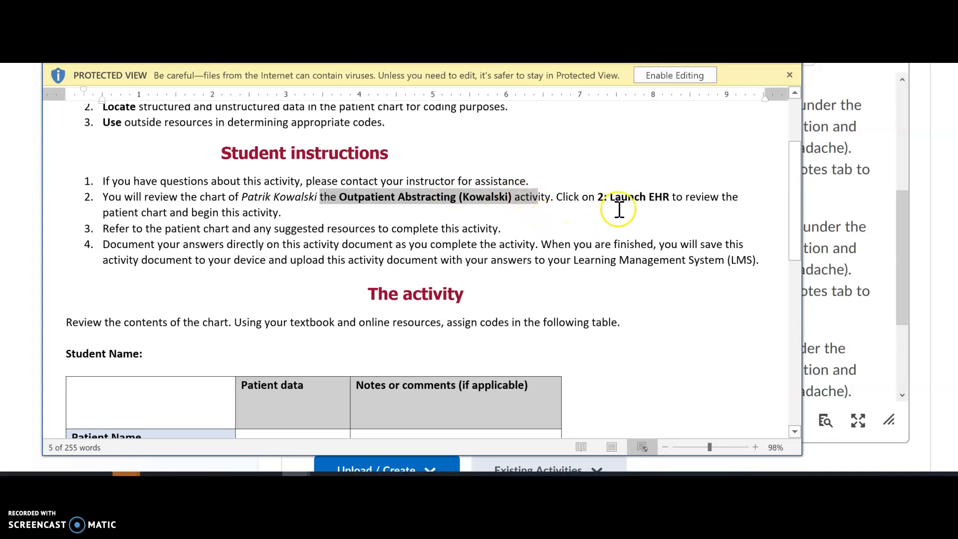
{"action": "left_click_drag", "start_coordinate": [141, 214], "coordinate": [214, 226]}
{"action": "left_click", "coordinate": [224, 229]}
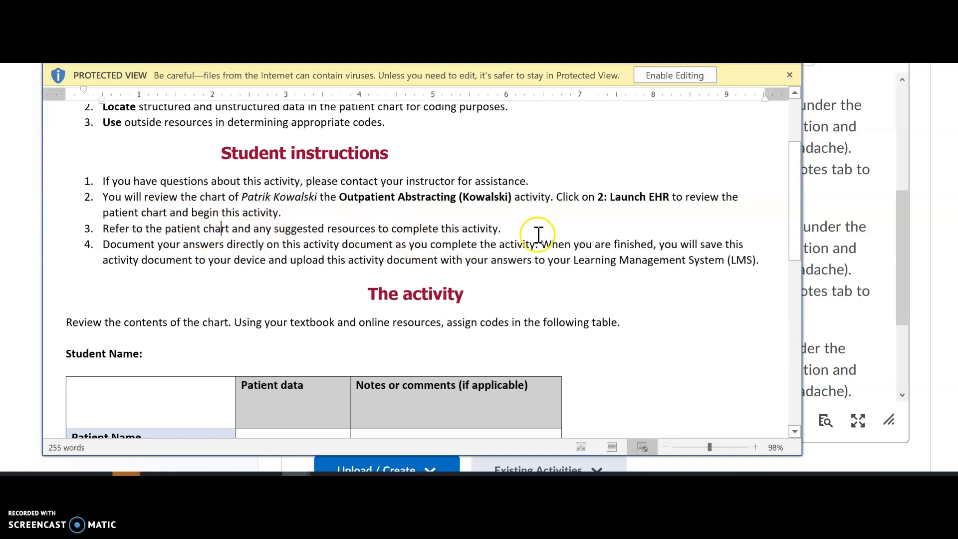
Review the activity table's row labels, highlighting Principal Diagnosis, Secondary Diagnosis and the procedure rows
{"action": "left_click_drag", "start_coordinate": [796, 186], "coordinate": [798, 304]}
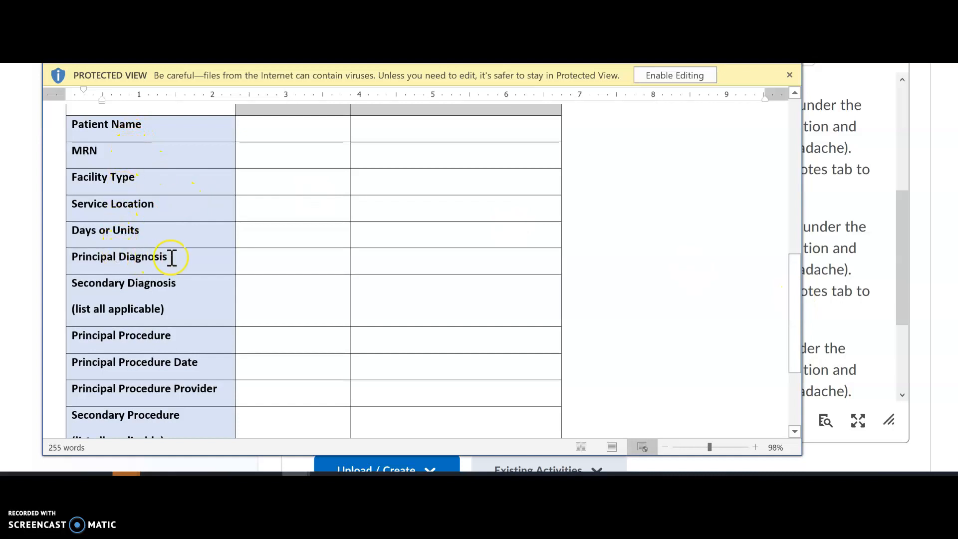
{"action": "left_click_drag", "start_coordinate": [172, 258], "coordinate": [75, 272]}
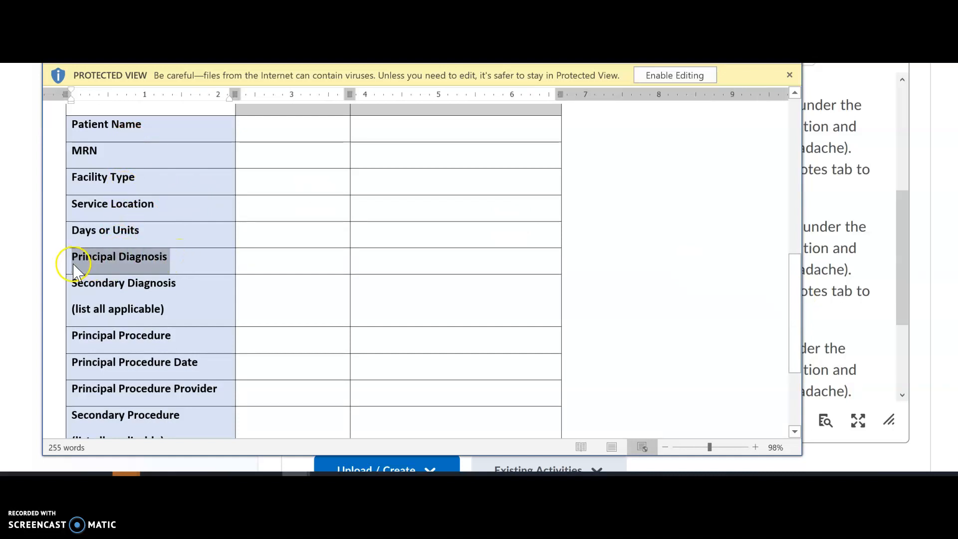
{"action": "left_click_drag", "start_coordinate": [185, 285], "coordinate": [72, 284]}
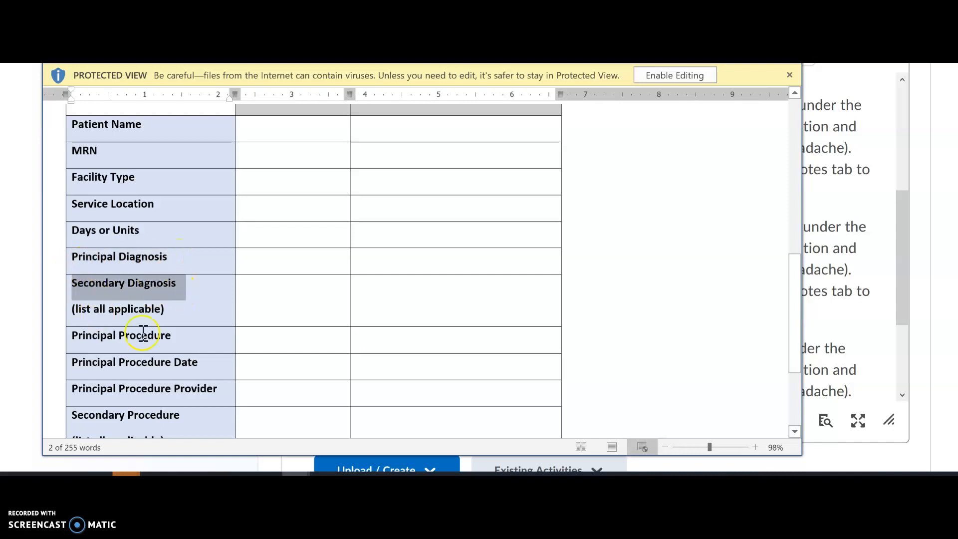
{"action": "left_click_drag", "start_coordinate": [187, 341], "coordinate": [52, 336]}
{"action": "left_click_drag", "start_coordinate": [182, 415], "coordinate": [47, 391]}
{"action": "left_click", "coordinate": [150, 370]}
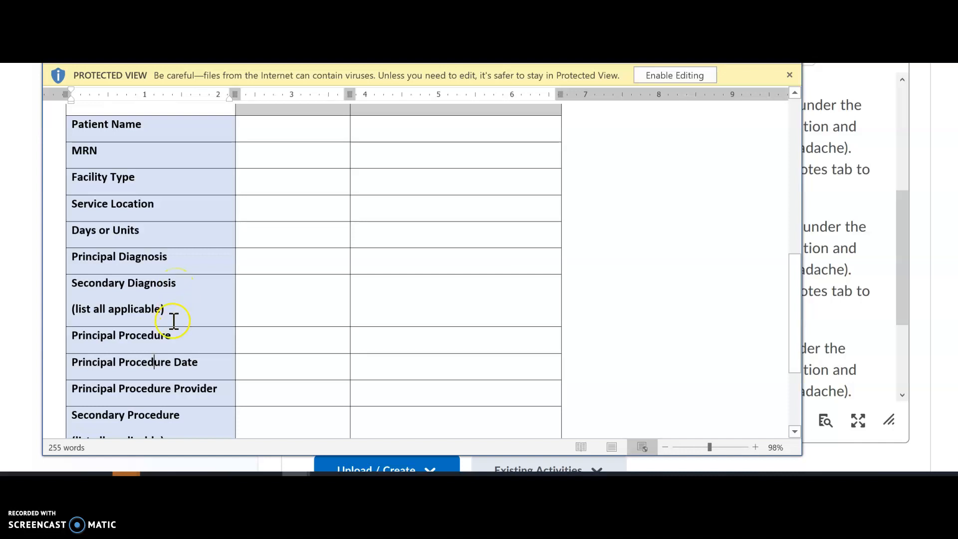
Compare the Principal and Secondary Procedure rows with the Principal and Secondary Diagnosis rows by highlighting each group in the table
{"action": "left_click_drag", "start_coordinate": [182, 338], "coordinate": [58, 336]}
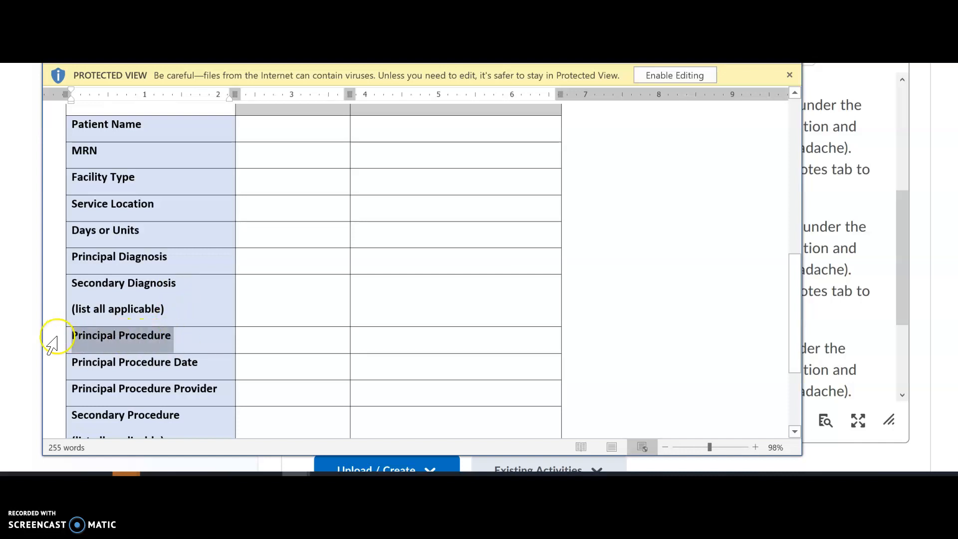
{"action": "left_click", "coordinate": [172, 342]}
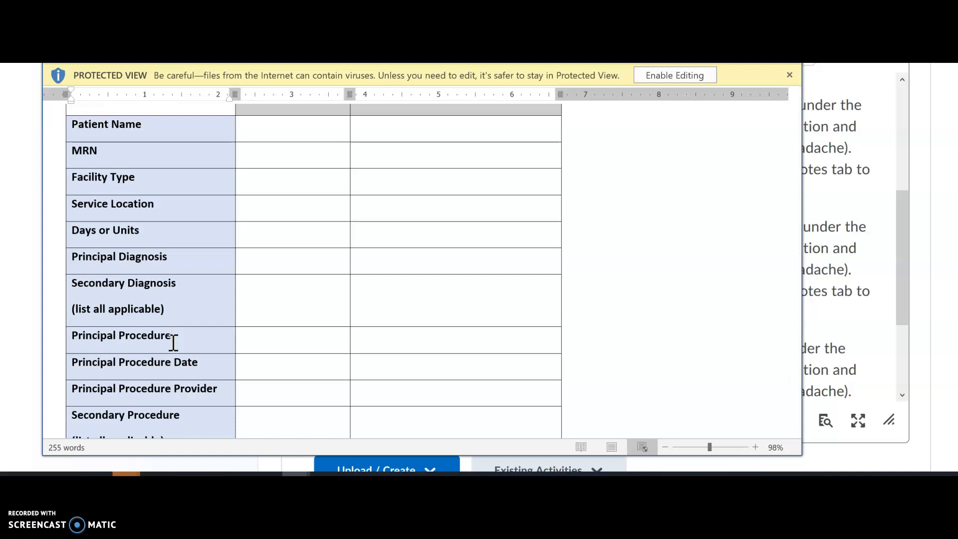
{"action": "left_click", "coordinate": [185, 343]}
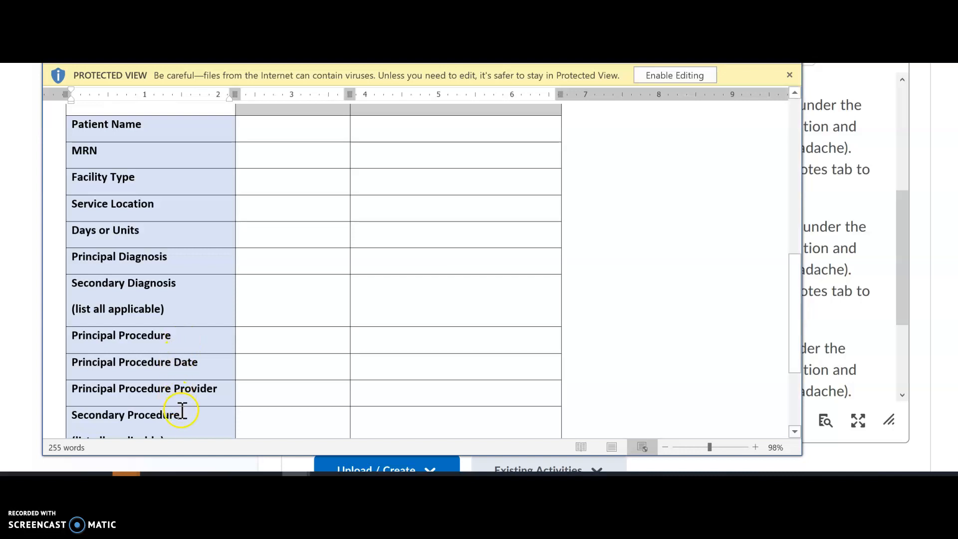
{"action": "left_click_drag", "start_coordinate": [185, 417], "coordinate": [69, 417]}
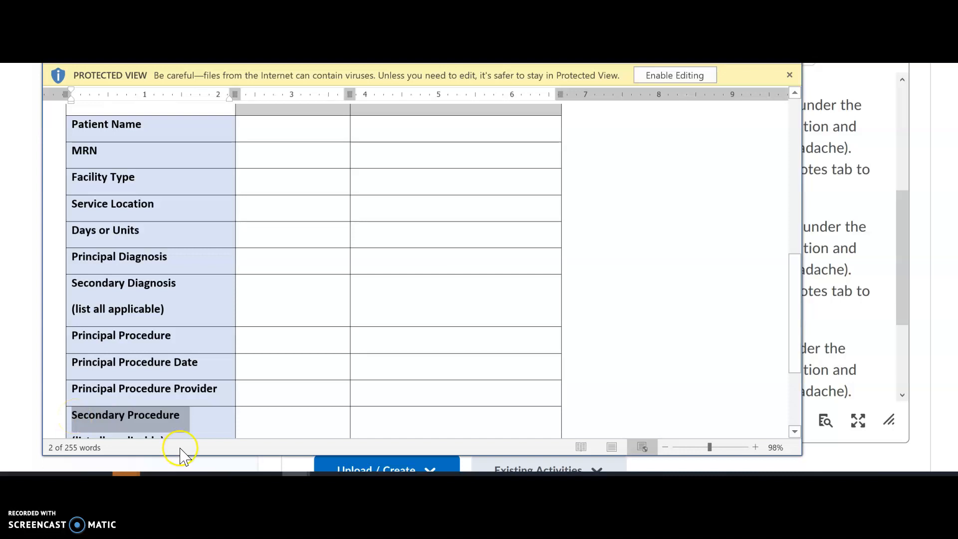
{"action": "left_click", "coordinate": [174, 424]}
{"action": "left_click", "coordinate": [180, 415]}
{"action": "left_click_drag", "start_coordinate": [180, 415], "coordinate": [89, 344]}
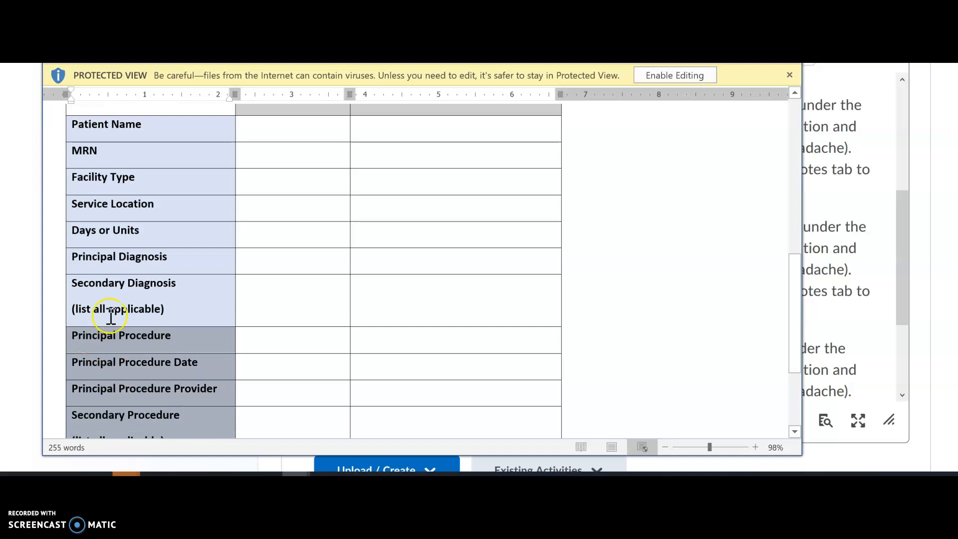
{"action": "left_click", "coordinate": [181, 262]}
{"action": "left_click_drag", "start_coordinate": [182, 282], "coordinate": [80, 252]}
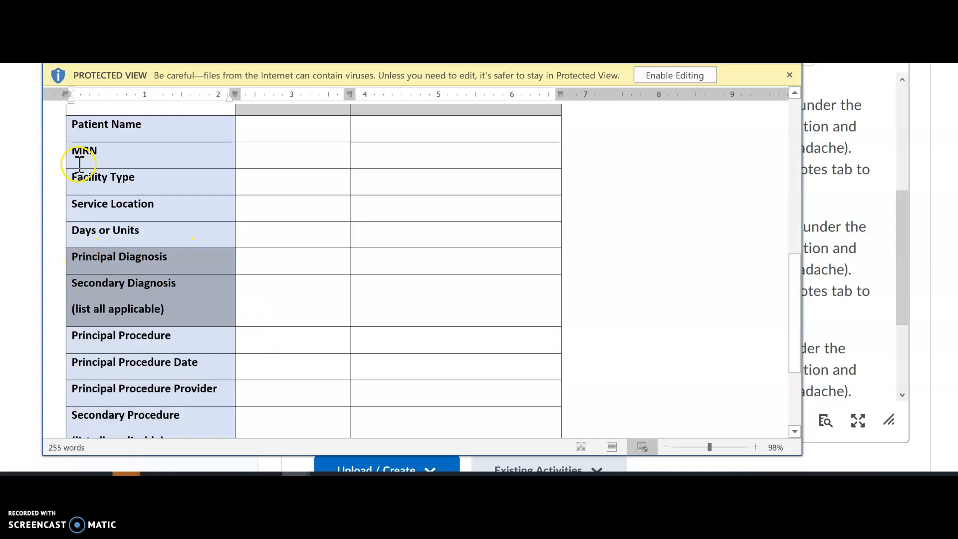
Switch to the Outpatient Abstracting activity in EHR Go, show it in the Student view and check its topic resources
{"action": "left_click", "coordinate": [296, 474]}
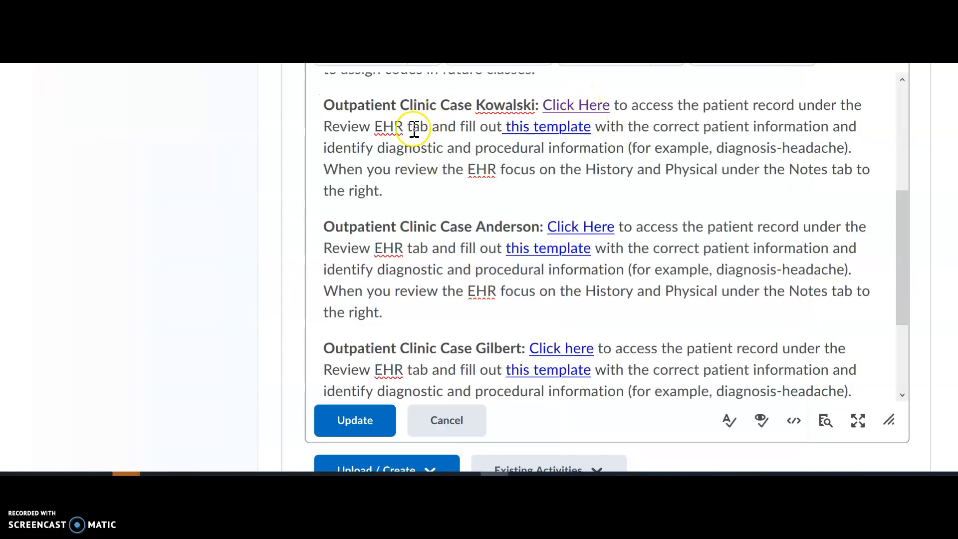
{"action": "left_click", "coordinate": [353, 474]}
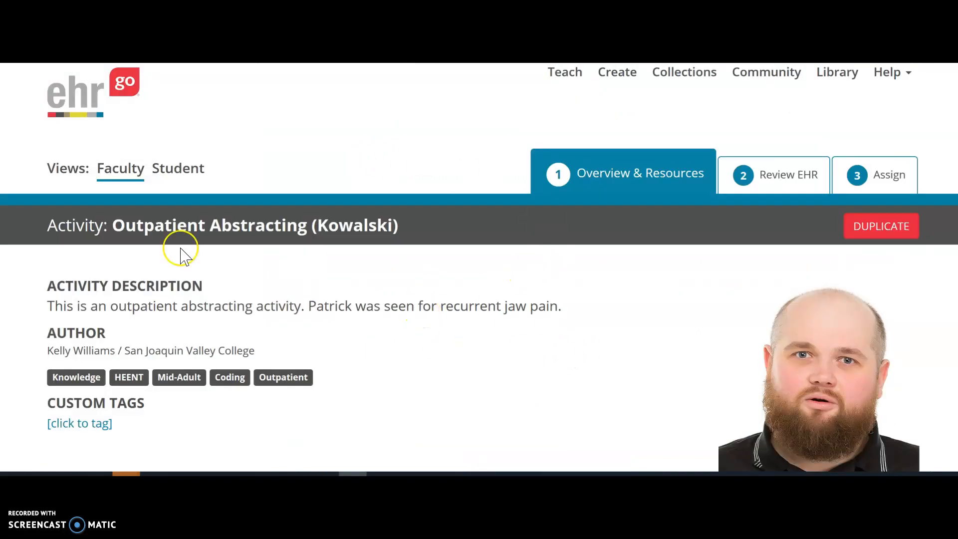
{"action": "left_click", "coordinate": [172, 170]}
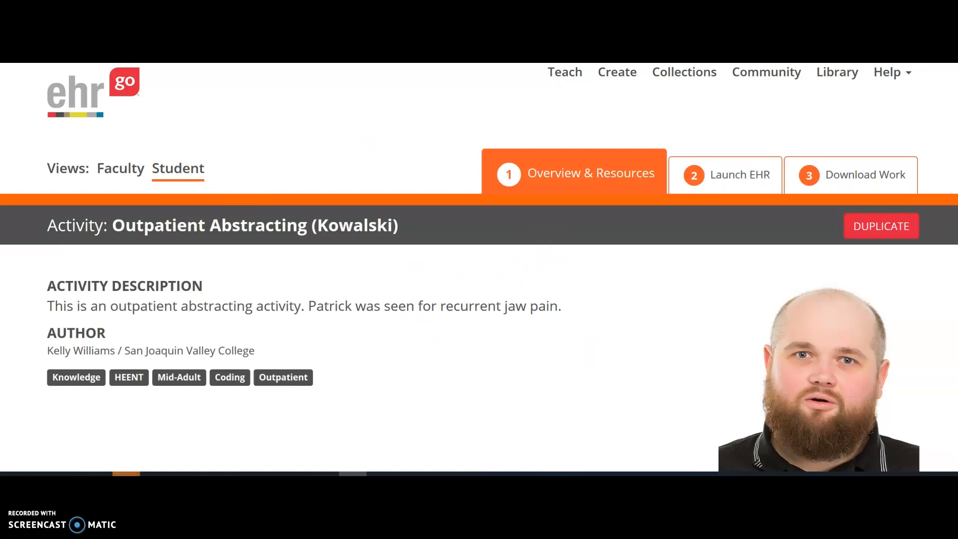
{"action": "scroll", "coordinate": [479, 267], "scroll_direction": "down", "scroll_amount": 5}
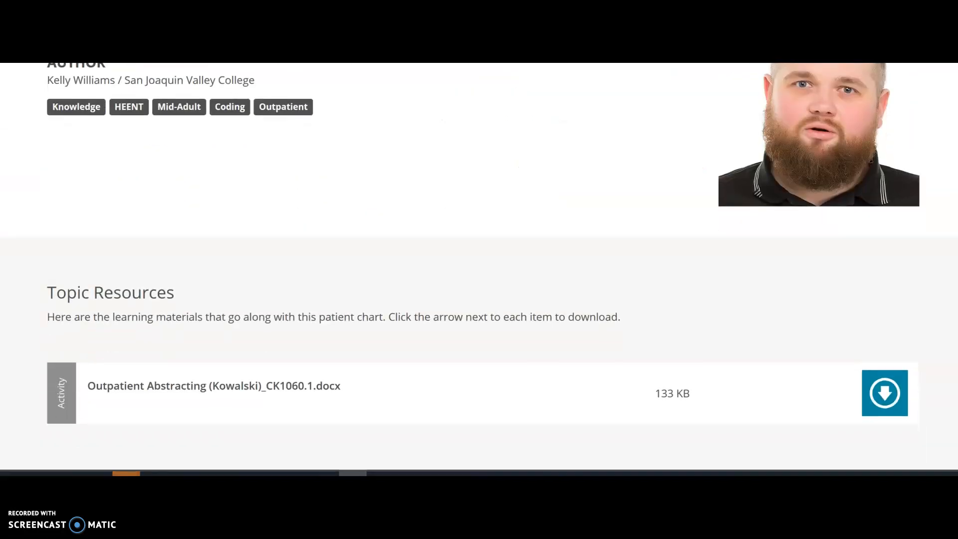
{"action": "scroll", "coordinate": [479, 267], "scroll_direction": "up", "scroll_amount": 5}
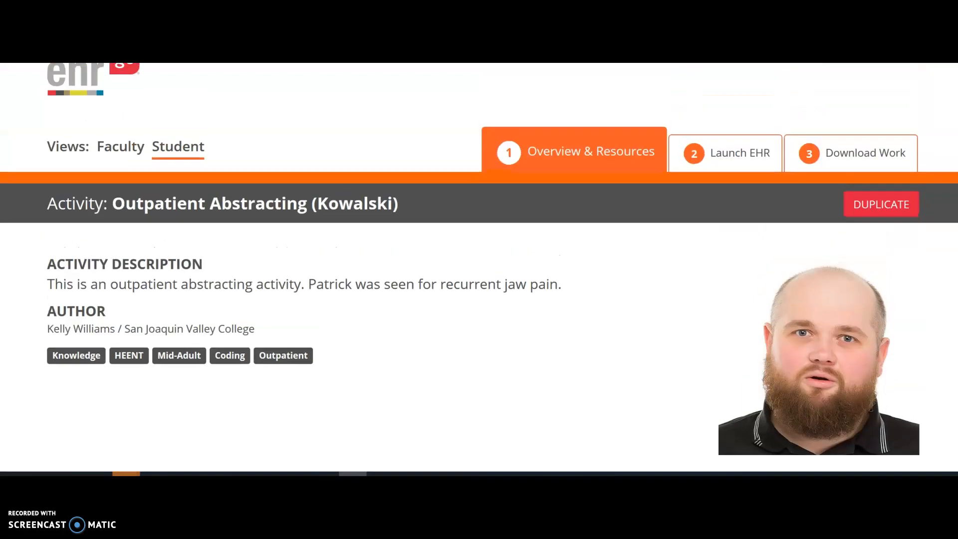
Launch the EHR for the activity in a new session
{"action": "left_click", "coordinate": [739, 162]}
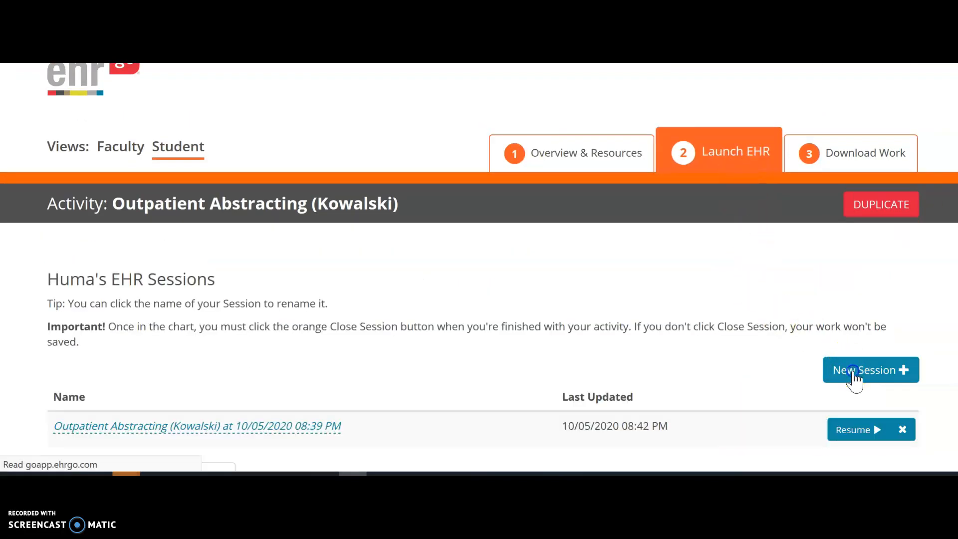
{"action": "left_click", "coordinate": [855, 373]}
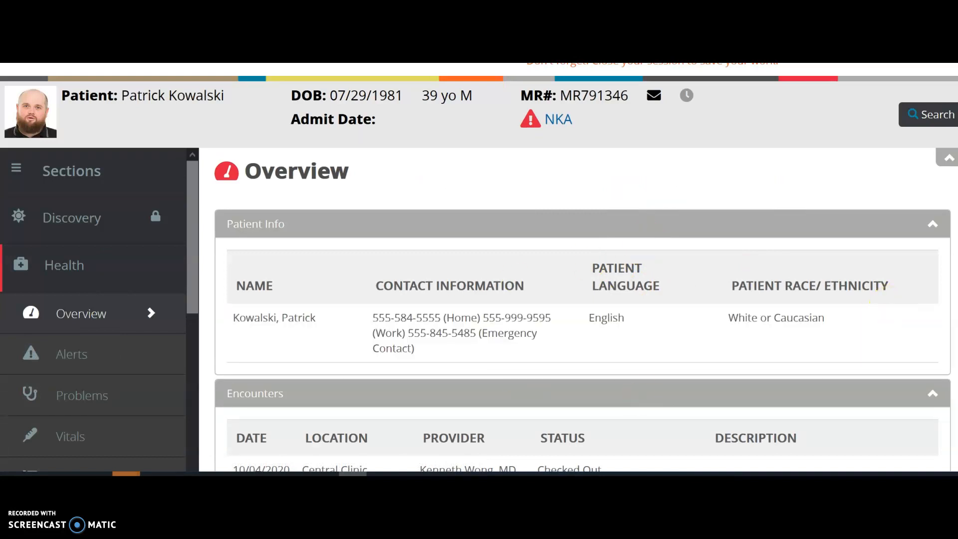
Examine the patient's chart overview, covering encounters, alerts, problems, vitals, orders, meds and notes
{"action": "scroll", "coordinate": [583, 332], "scroll_direction": "down", "scroll_amount": 7}
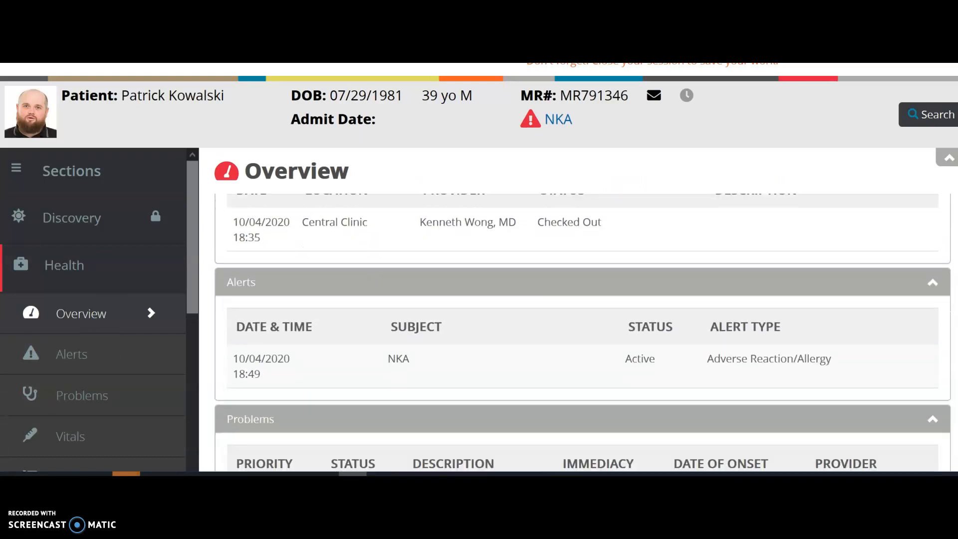
{"action": "scroll", "coordinate": [583, 333], "scroll_direction": "down", "scroll_amount": 2}
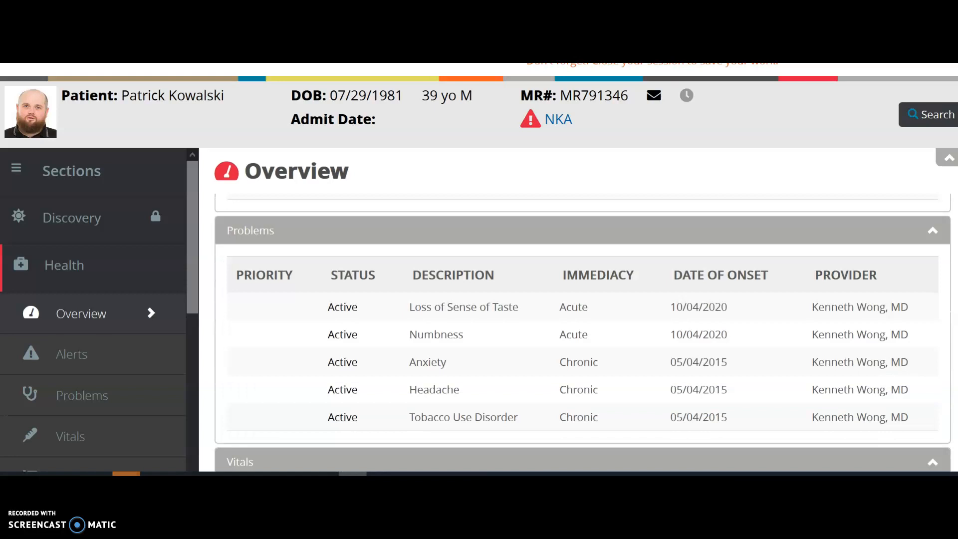
{"action": "scroll", "coordinate": [583, 332], "scroll_direction": "down", "scroll_amount": 1}
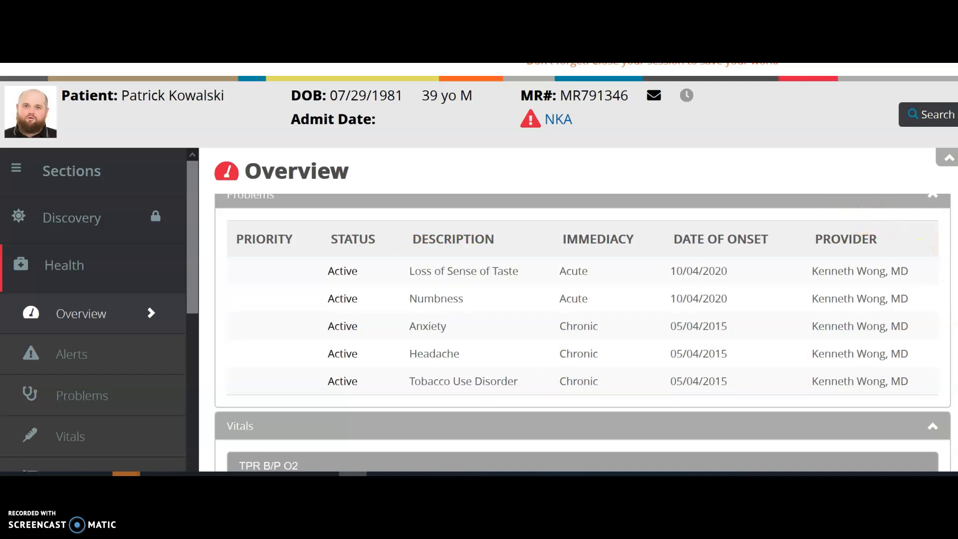
{"action": "scroll", "coordinate": [583, 332], "scroll_direction": "down", "scroll_amount": 9}
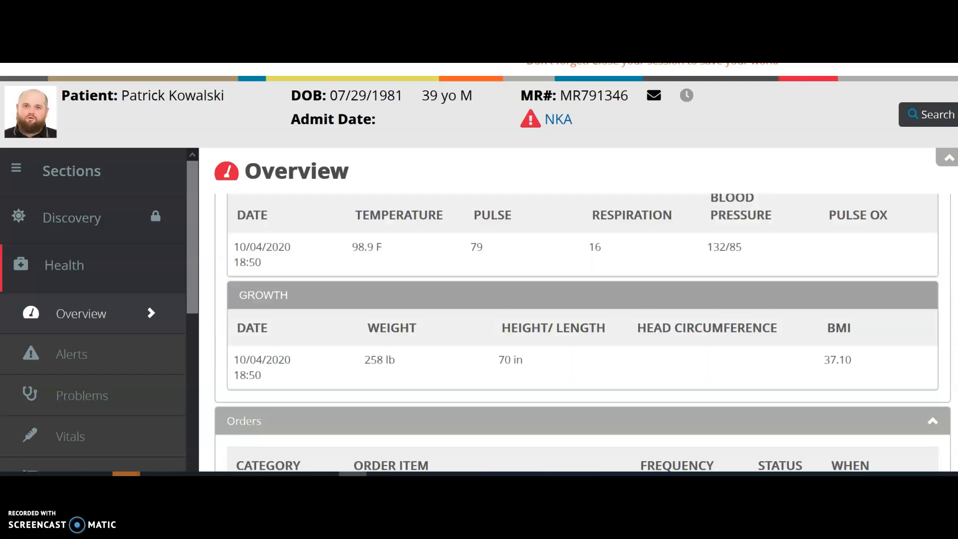
{"action": "scroll", "coordinate": [583, 332], "scroll_direction": "down", "scroll_amount": 1}
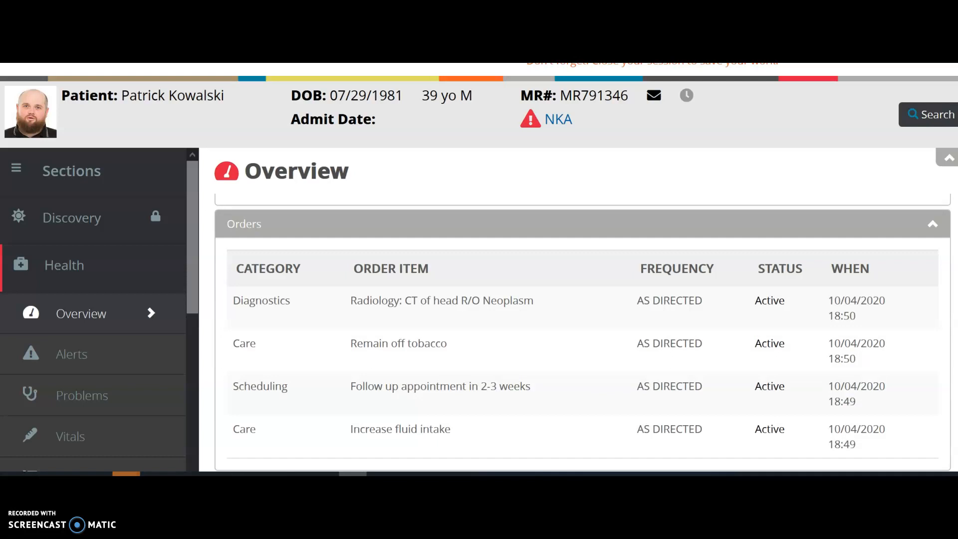
{"action": "scroll", "coordinate": [583, 333], "scroll_direction": "down", "scroll_amount": 1}
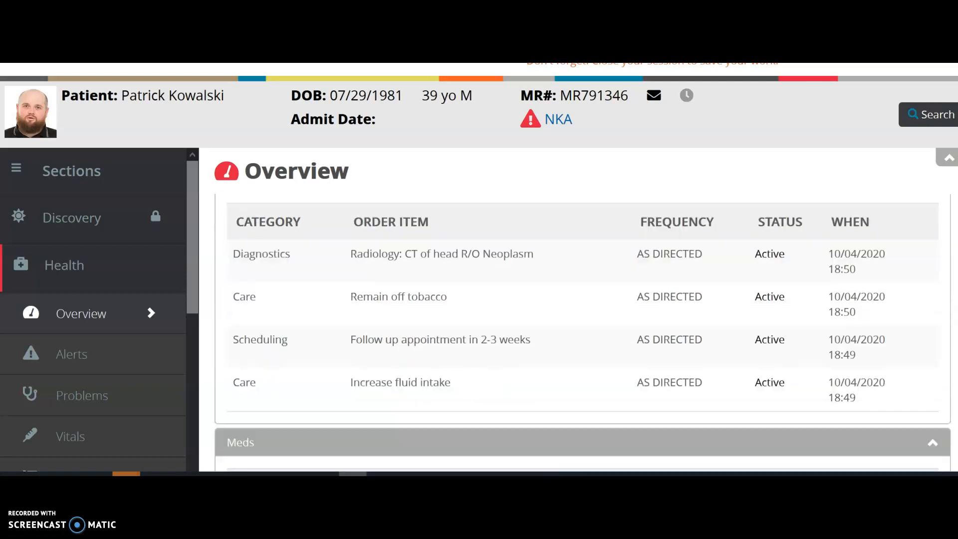
{"action": "scroll", "coordinate": [583, 333], "scroll_direction": "down", "scroll_amount": 1}
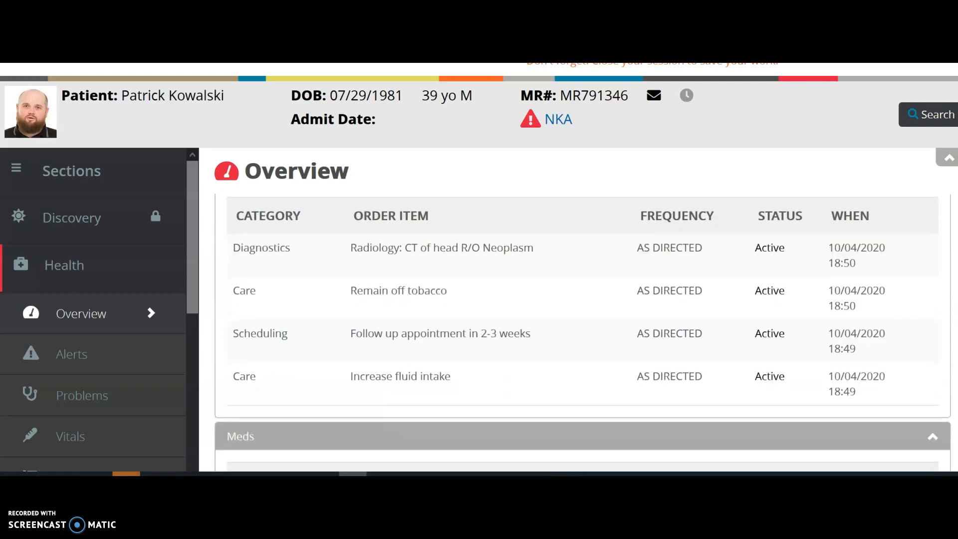
{"action": "scroll", "coordinate": [583, 333], "scroll_direction": "down", "scroll_amount": 4}
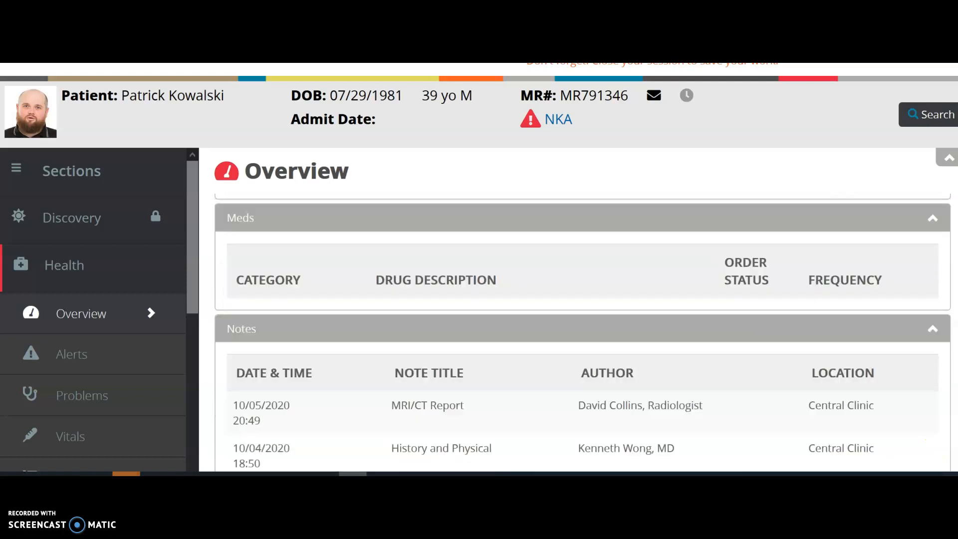
{"action": "scroll", "coordinate": [583, 333], "scroll_direction": "up", "scroll_amount": 1}
{"action": "scroll", "coordinate": [583, 333], "scroll_direction": "down", "scroll_amount": 1}
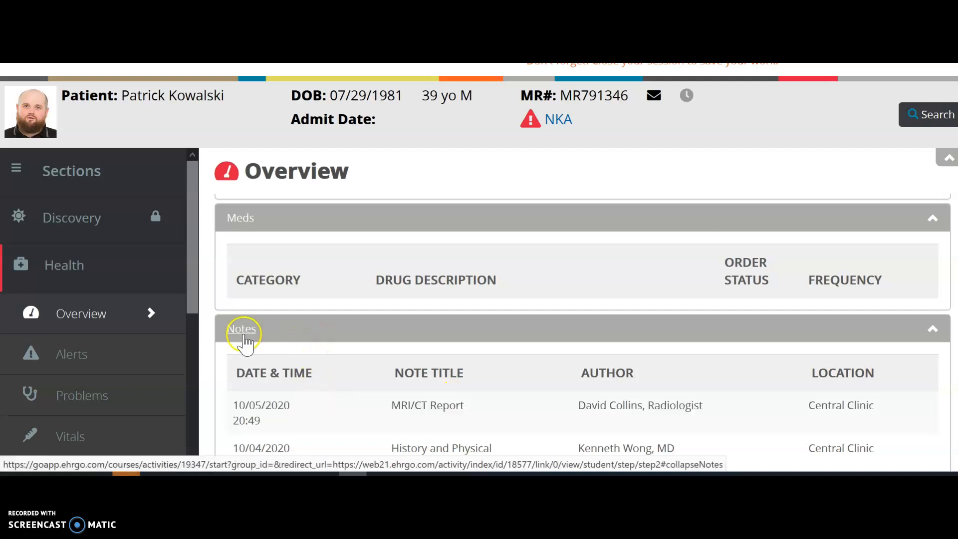
Open the Problems section of the patient's chart
{"action": "left_click_drag", "start_coordinate": [193, 270], "coordinate": [195, 328]}
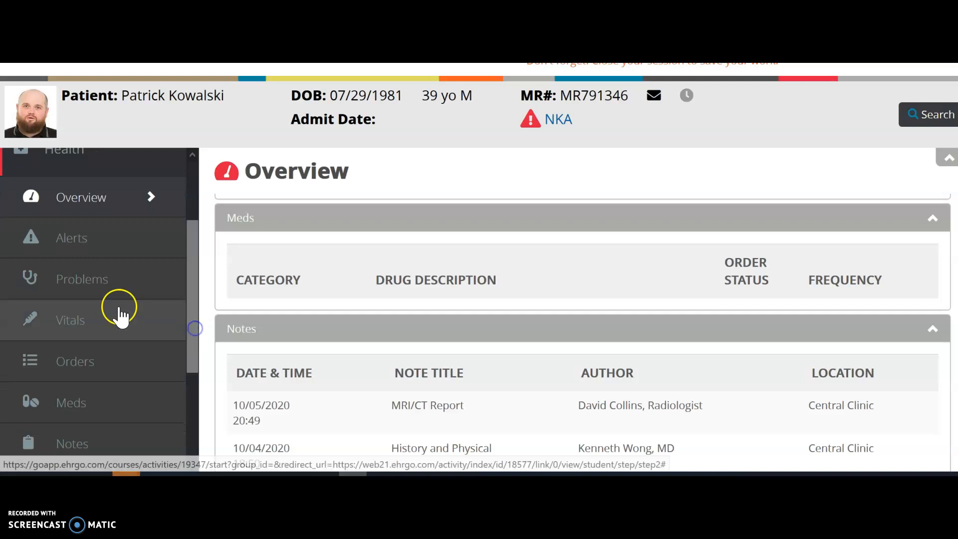
{"action": "left_click", "coordinate": [95, 292]}
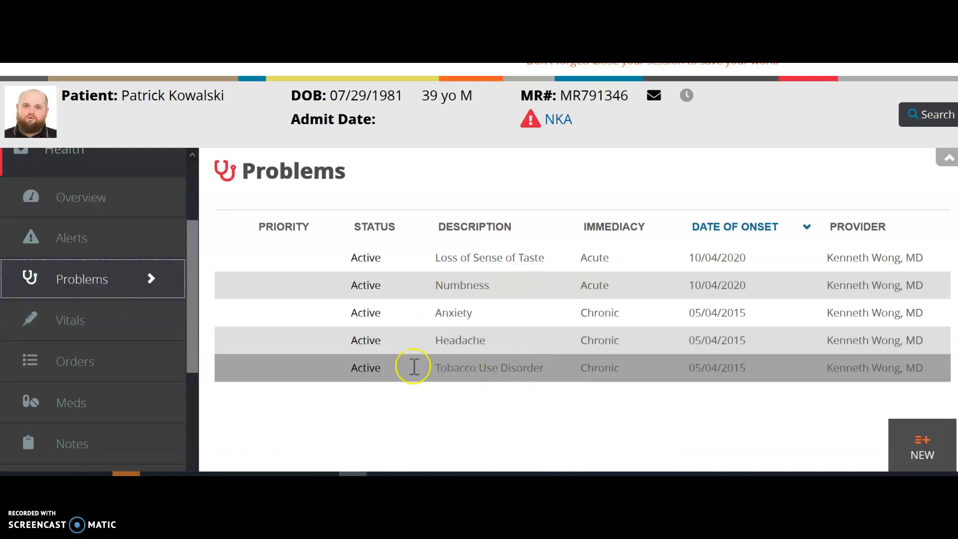
Check the patient's orders and open the History and Physical note from the chart's notes
{"action": "left_click", "coordinate": [90, 363]}
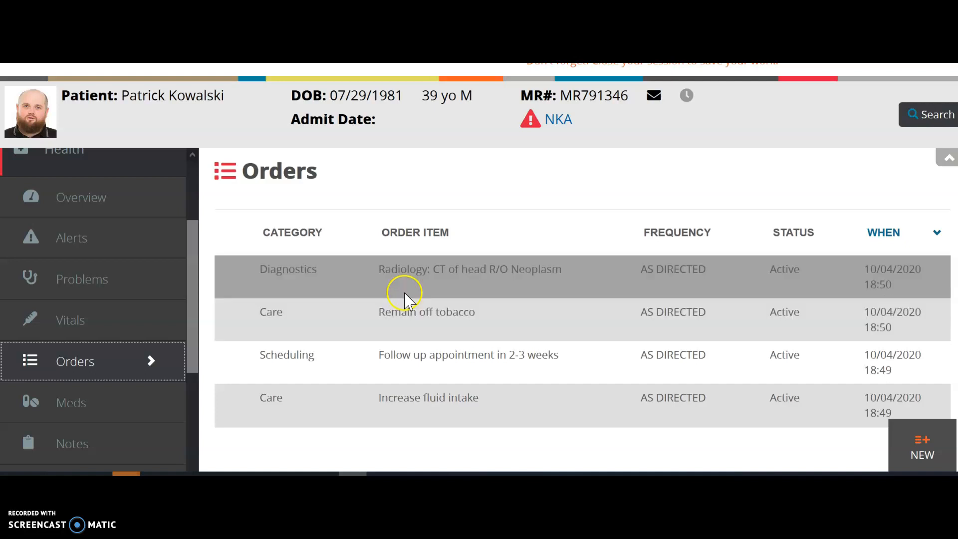
{"action": "left_click_drag", "start_coordinate": [191, 319], "coordinate": [191, 376]}
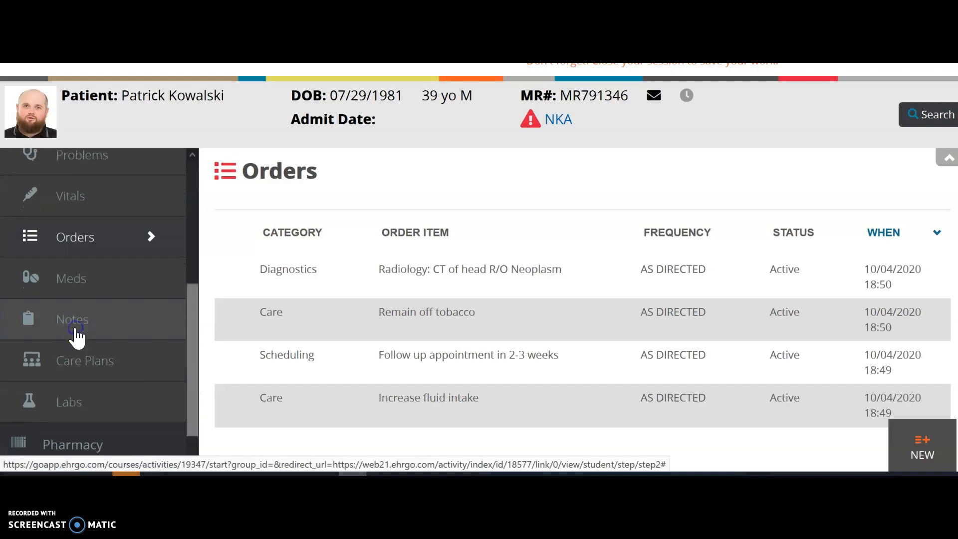
{"action": "left_click", "coordinate": [74, 326]}
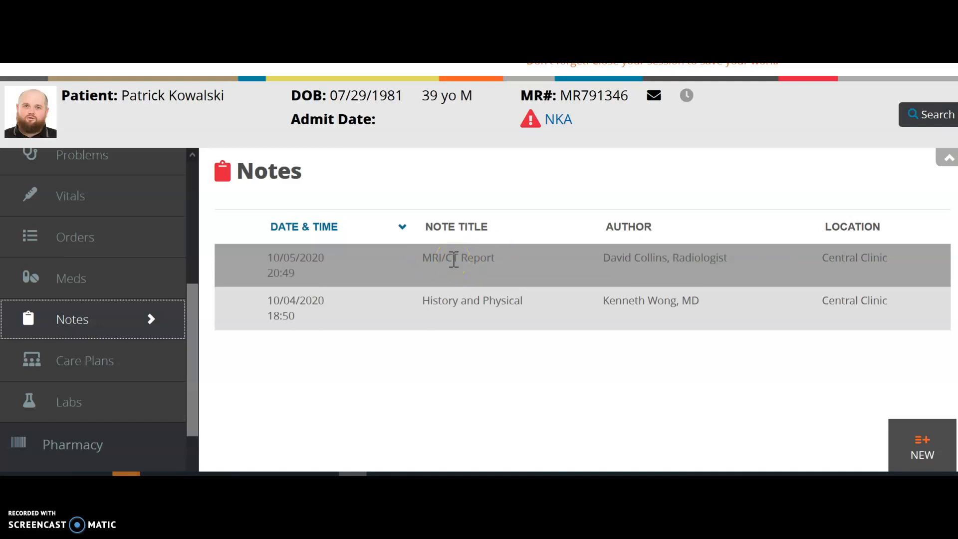
{"action": "left_click", "coordinate": [466, 299]}
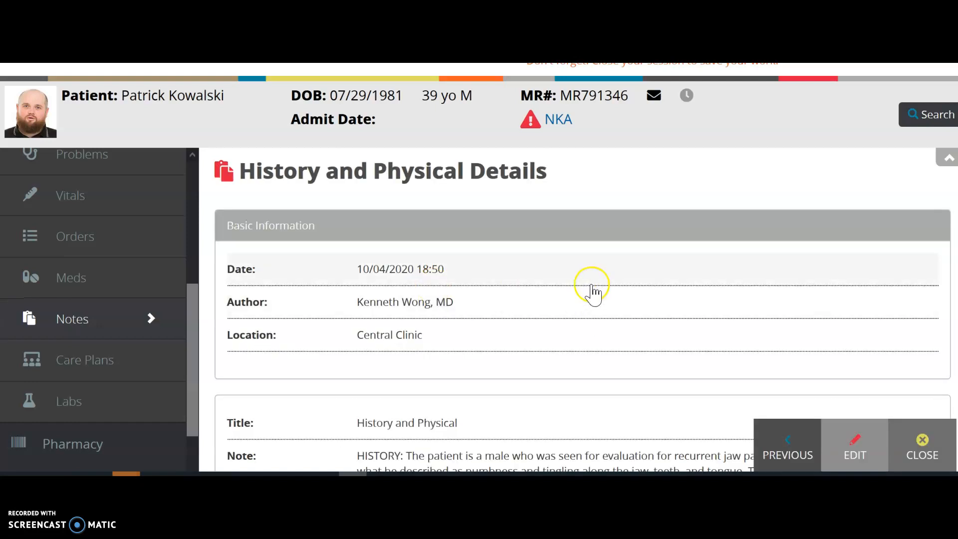
Read through the History and Physical note, covering the history, medications, allergies, social history and physical examination
{"action": "scroll", "coordinate": [583, 332], "scroll_direction": "down", "scroll_amount": 7}
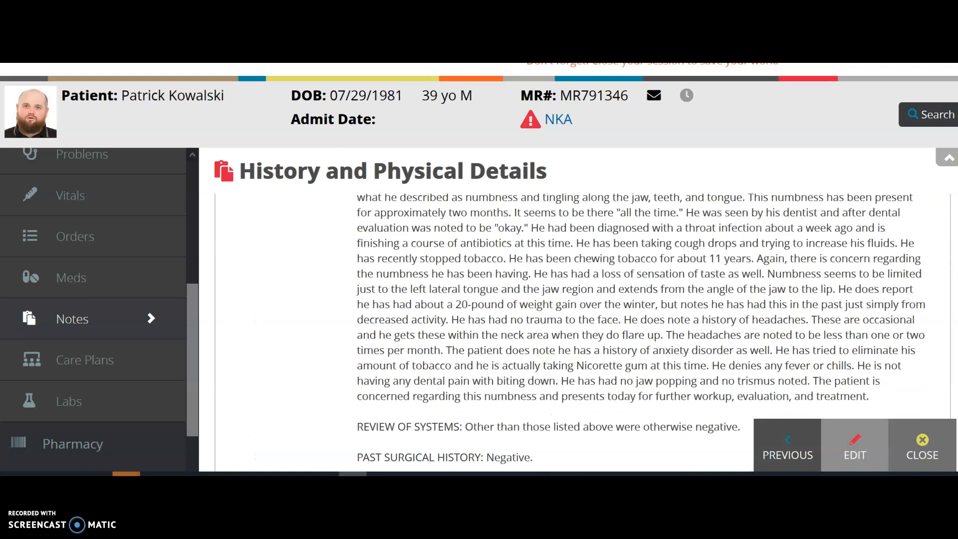
{"action": "scroll", "coordinate": [634, 332], "scroll_direction": "down", "scroll_amount": 4}
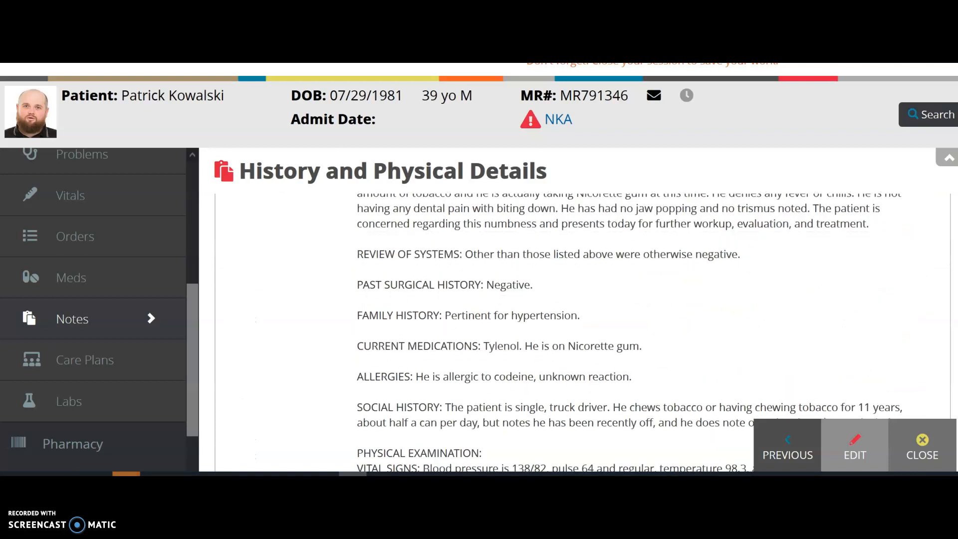
{"action": "scroll", "coordinate": [583, 333], "scroll_direction": "down", "scroll_amount": 1}
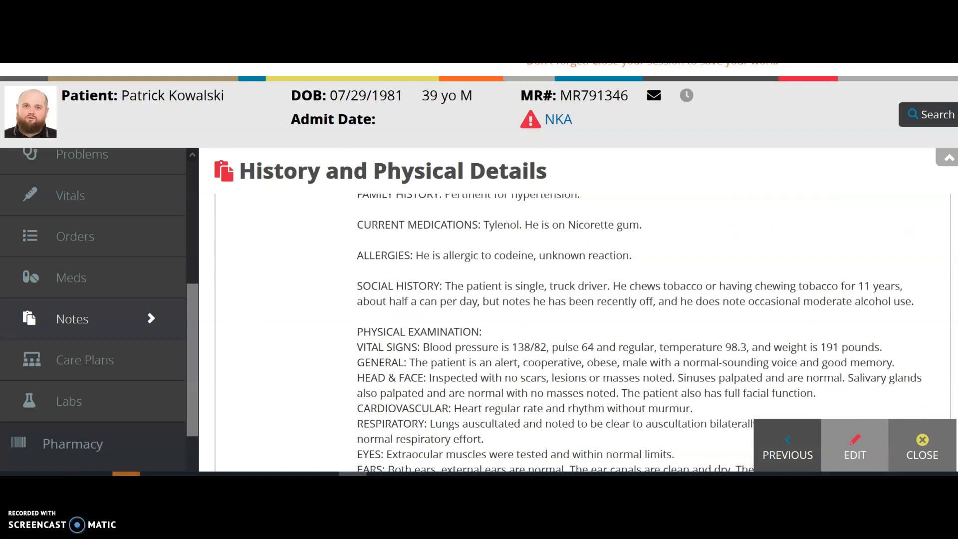
{"action": "scroll", "coordinate": [583, 332], "scroll_direction": "down", "scroll_amount": 1}
{"action": "scroll", "coordinate": [583, 332], "scroll_direction": "up", "scroll_amount": 2}
{"action": "scroll", "coordinate": [954, 357], "scroll_direction": "up", "scroll_amount": 1}
{"action": "scroll", "coordinate": [954, 357], "scroll_direction": "down", "scroll_amount": 1}
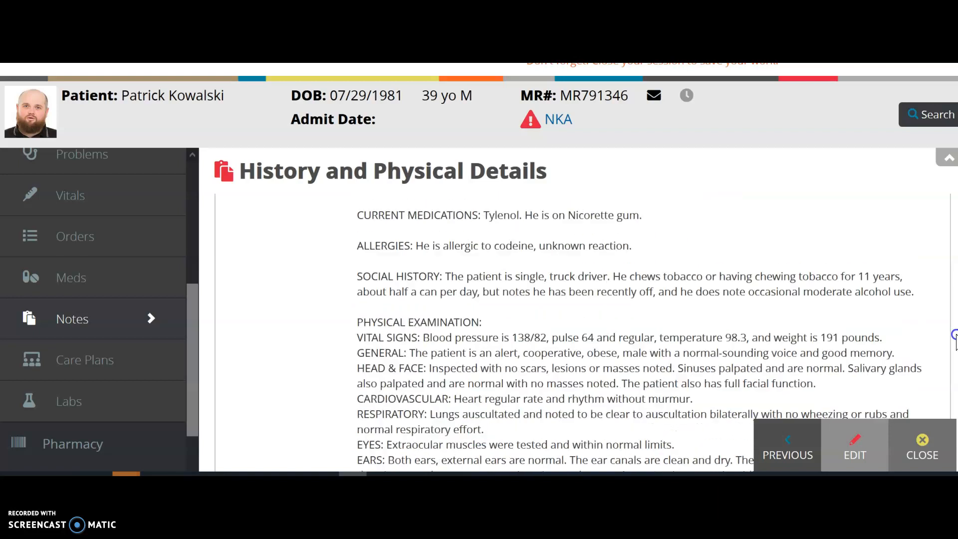
{"action": "scroll", "coordinate": [953, 357], "scroll_direction": "down", "scroll_amount": 3}
{"action": "scroll", "coordinate": [952, 355], "scroll_direction": "down", "scroll_amount": 2}
Return to the note's History paragraph and highlight "recurrent jaw pain" as the reason for the evaluation
{"action": "scroll", "coordinate": [948, 325], "scroll_direction": "up", "scroll_amount": 10}
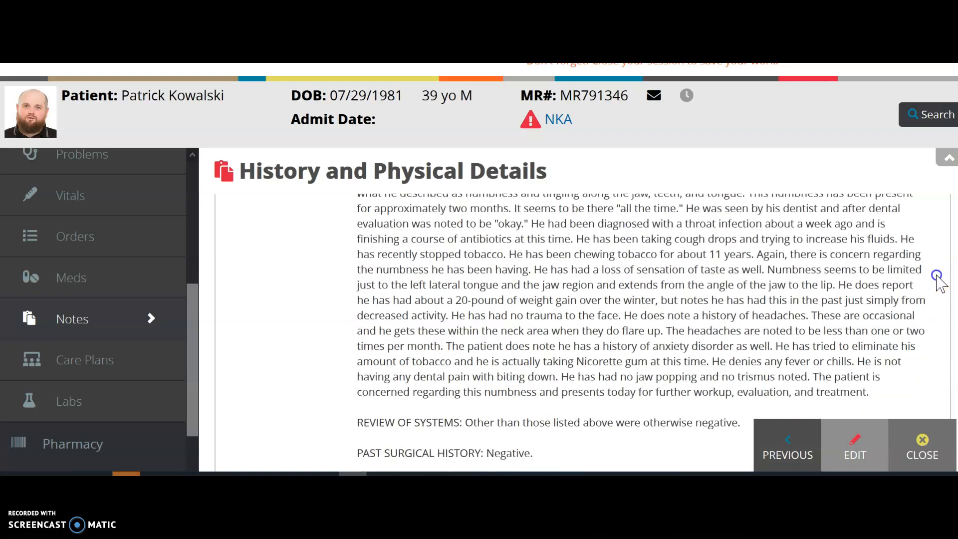
{"action": "scroll", "coordinate": [933, 262], "scroll_direction": "down", "scroll_amount": 2}
{"action": "scroll", "coordinate": [933, 262], "scroll_direction": "down", "scroll_amount": 1}
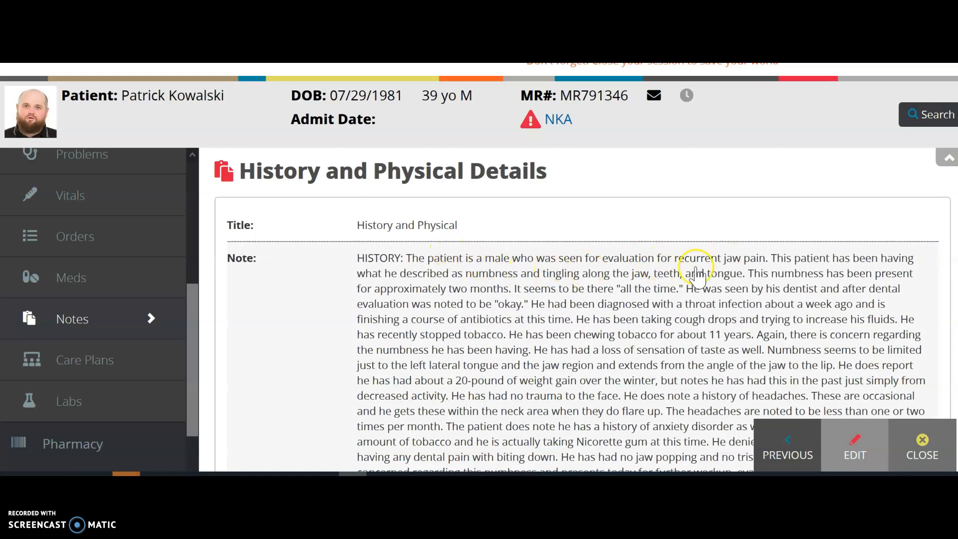
{"action": "left_click_drag", "start_coordinate": [647, 265], "coordinate": [584, 264]}
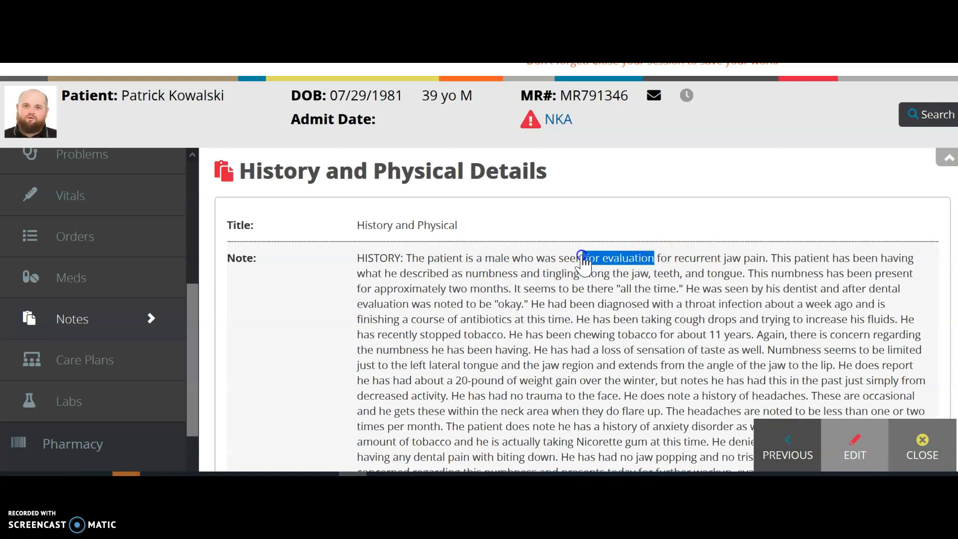
{"action": "left_click_drag", "start_coordinate": [766, 259], "coordinate": [678, 263]}
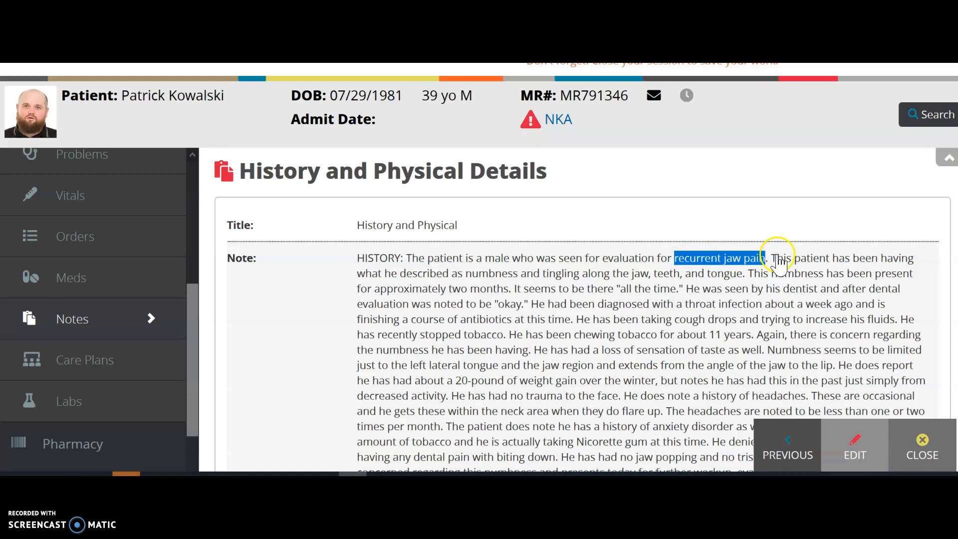
Highlight the Impression list near the end of the History and Physical note and check the recommendations below it
{"action": "scroll", "coordinate": [574, 329], "scroll_direction": "down", "scroll_amount": 9}
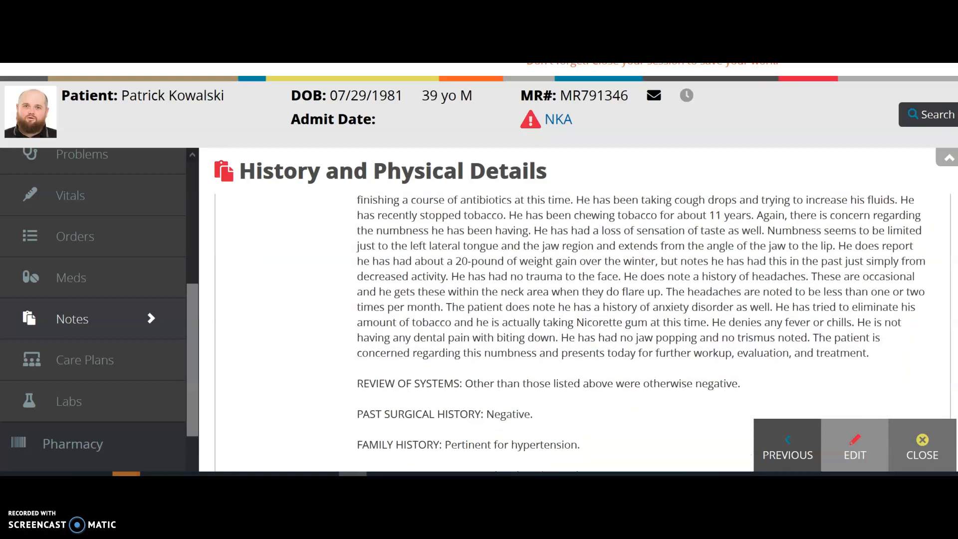
{"action": "scroll", "coordinate": [574, 330], "scroll_direction": "down", "scroll_amount": 8}
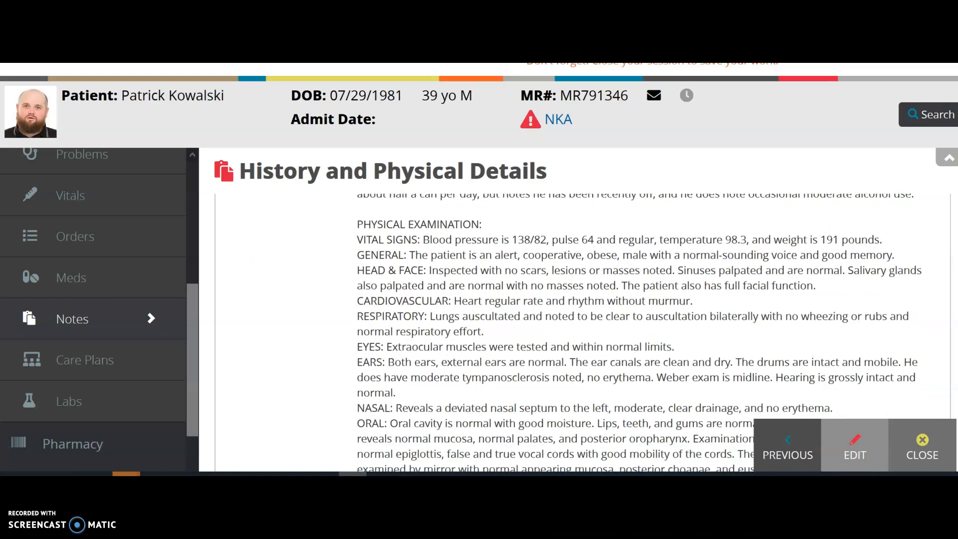
{"action": "scroll", "coordinate": [574, 330], "scroll_direction": "down", "scroll_amount": 3}
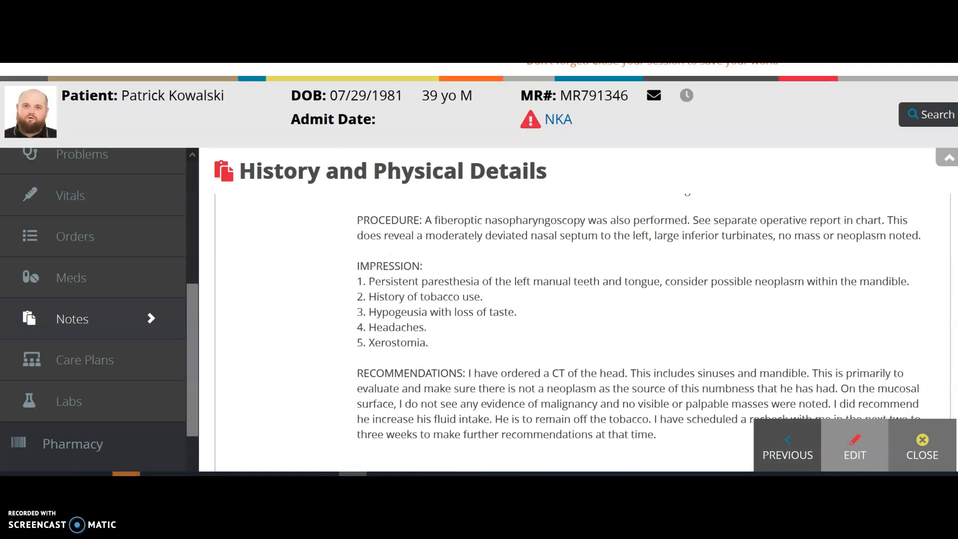
{"action": "left_click_drag", "start_coordinate": [435, 345], "coordinate": [348, 274]}
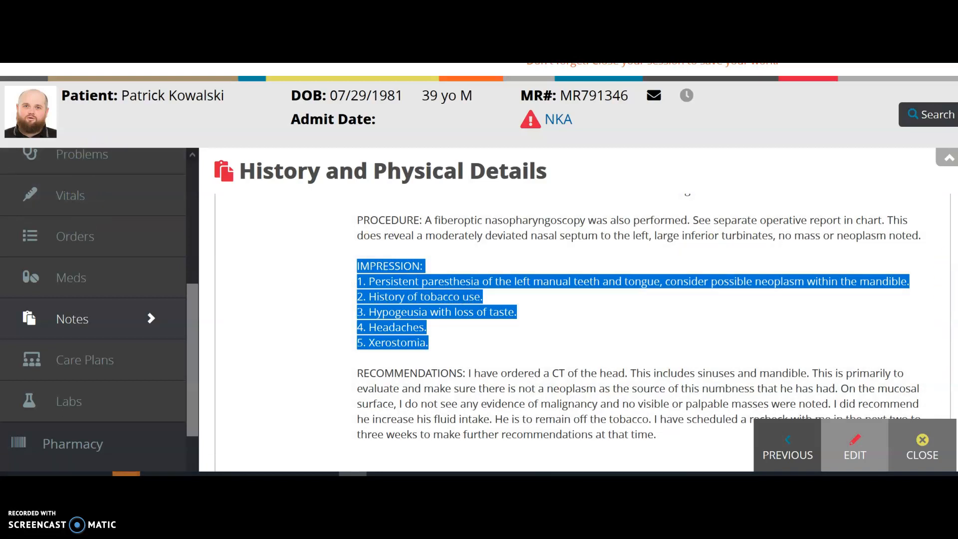
{"action": "scroll", "coordinate": [946, 389], "scroll_direction": "down", "scroll_amount": 2}
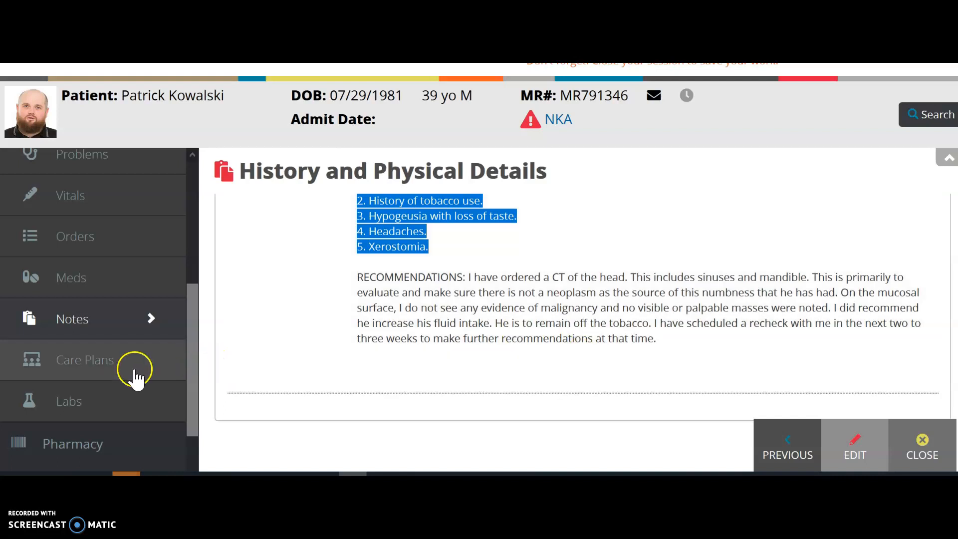
Check the Care Plans and Labs sections of the patient's chart for entries
{"action": "left_click", "coordinate": [95, 372]}
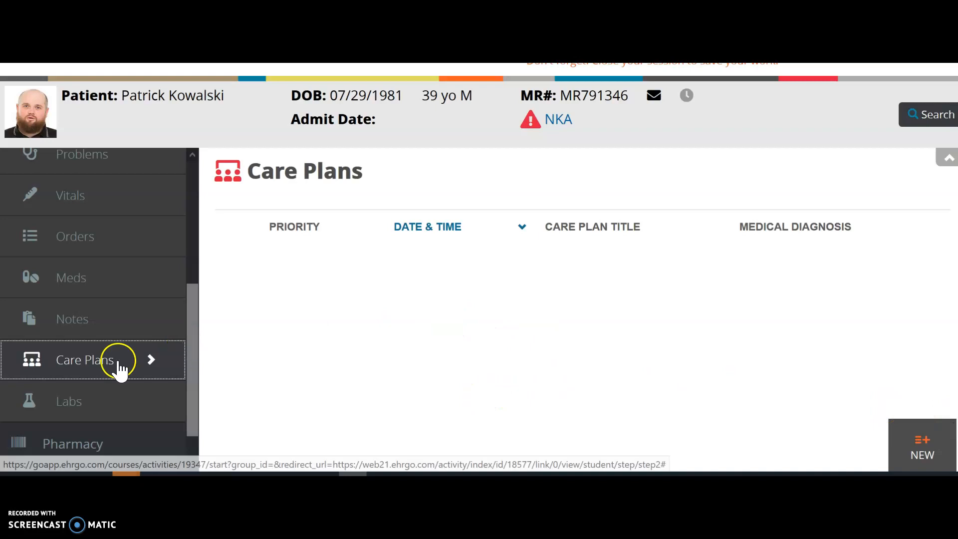
{"action": "left_click", "coordinate": [57, 403]}
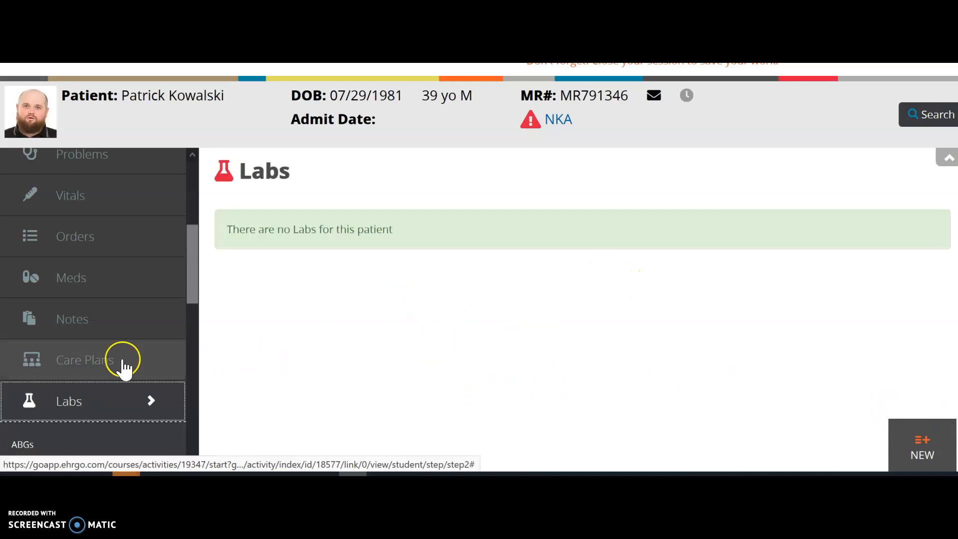
{"action": "mouse_move", "coordinate": [194, 288]}
{"action": "left_mouse_down"}
{"action": "mouse_move", "coordinate": [192, 414]}
{"action": "mouse_move", "coordinate": [182, 216]}
{"action": "left_mouse_up"}
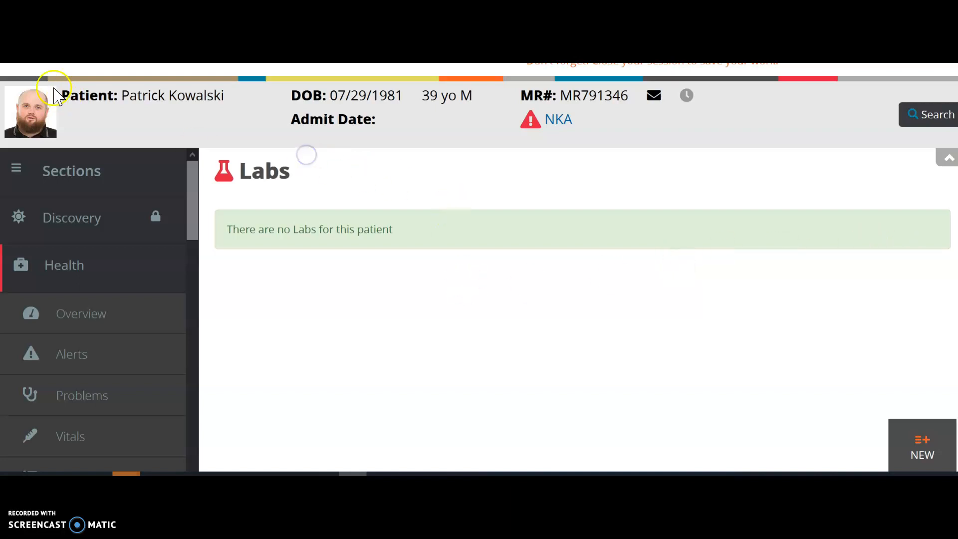
Start a new claim for the patient from the Claims section of the account
{"action": "scroll", "coordinate": [93, 309], "scroll_direction": "down", "scroll_amount": 10}
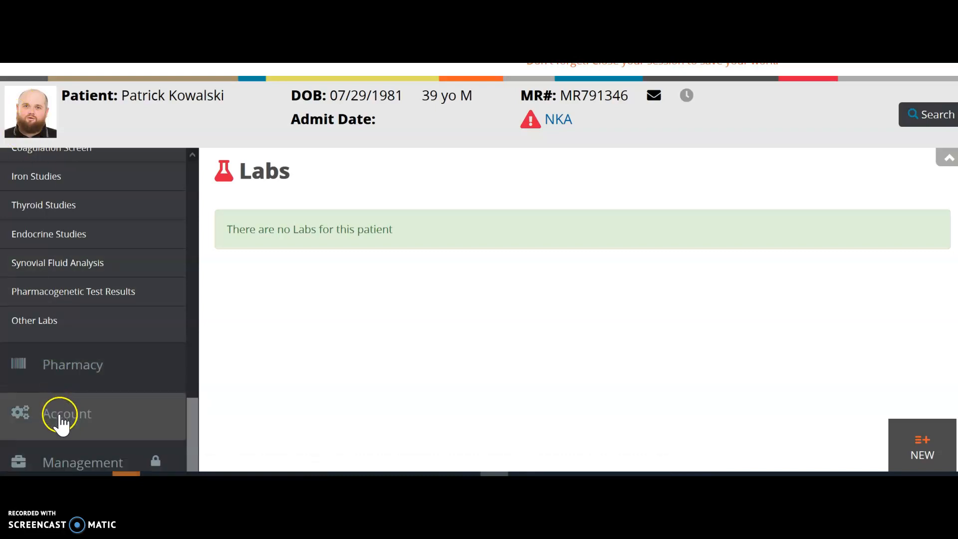
{"action": "left_click", "coordinate": [64, 421]}
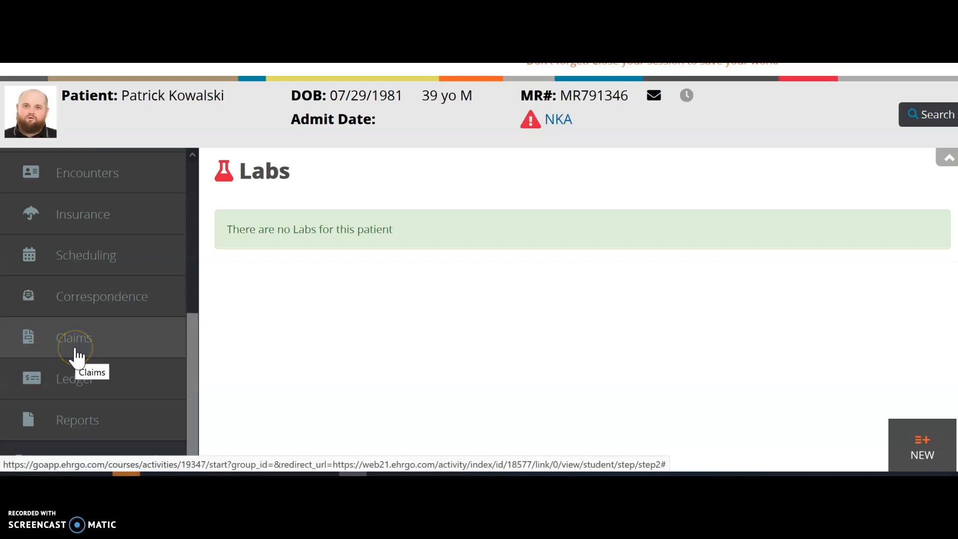
{"action": "left_click", "coordinate": [78, 356]}
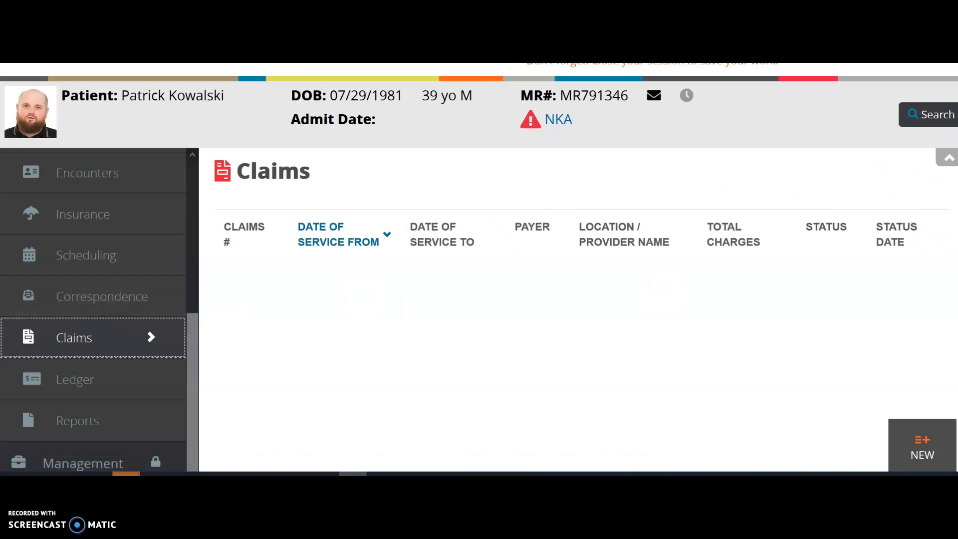
{"action": "left_click", "coordinate": [927, 448]}
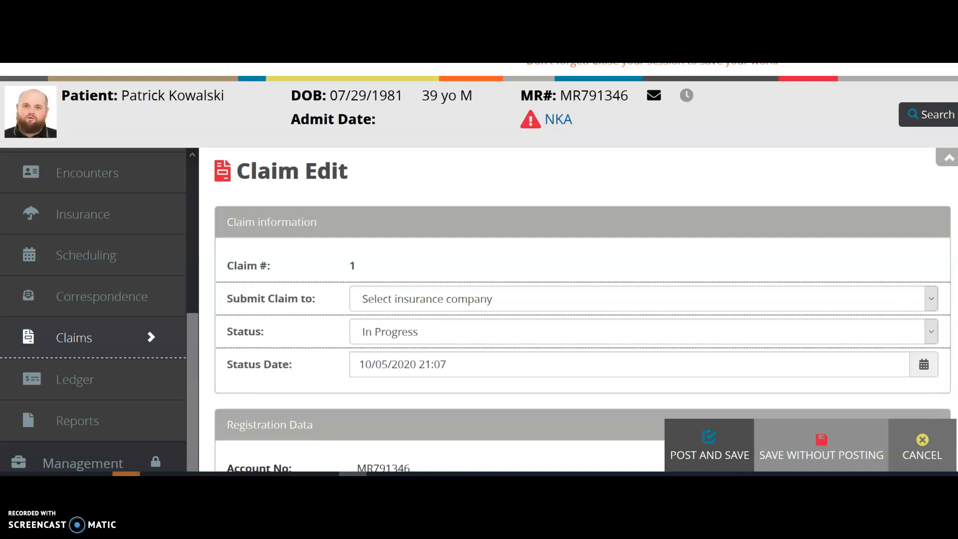
Choose Aetna as the insurance company for the claim and set its status to In Progress
{"action": "scroll", "coordinate": [583, 309], "scroll_direction": "down", "scroll_amount": 2}
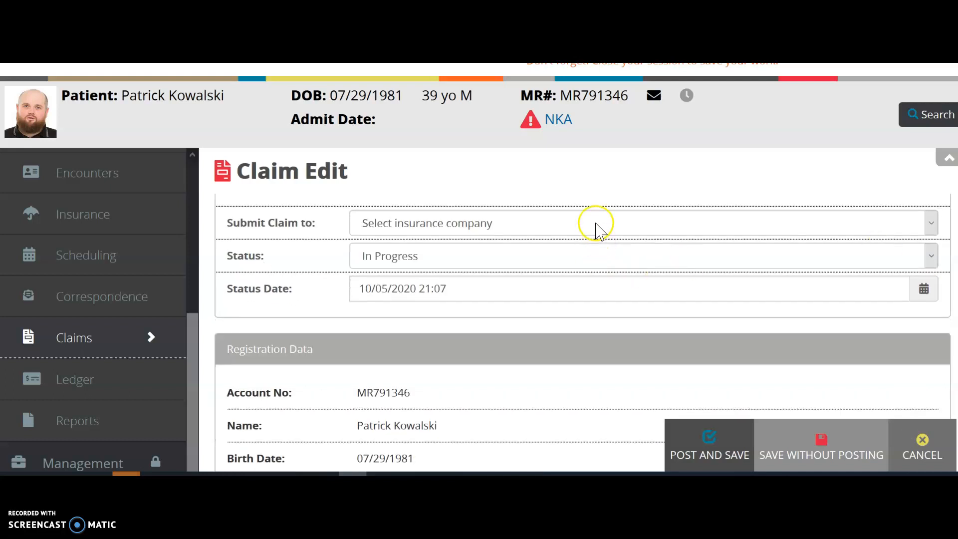
{"action": "left_click", "coordinate": [596, 228]}
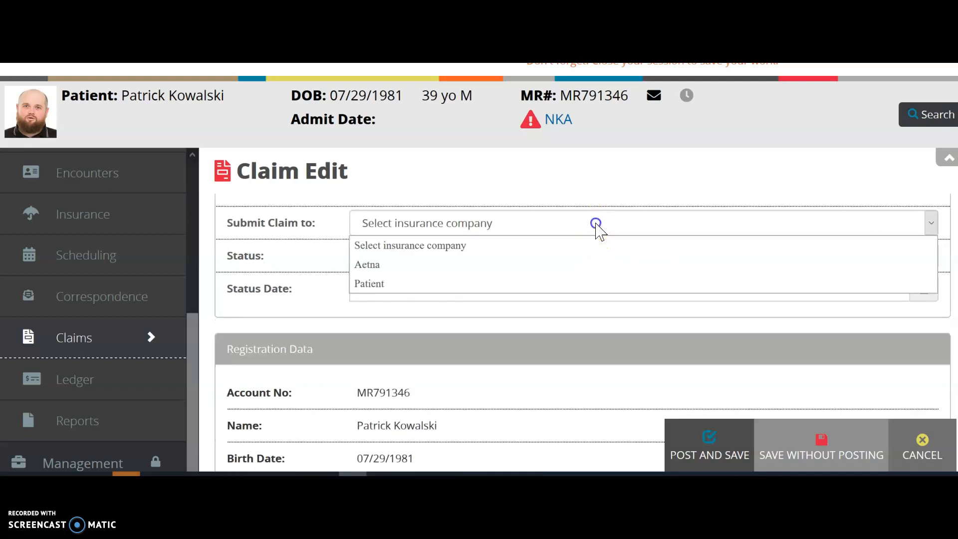
{"action": "left_click", "coordinate": [569, 263]}
{"action": "left_click", "coordinate": [708, 251]}
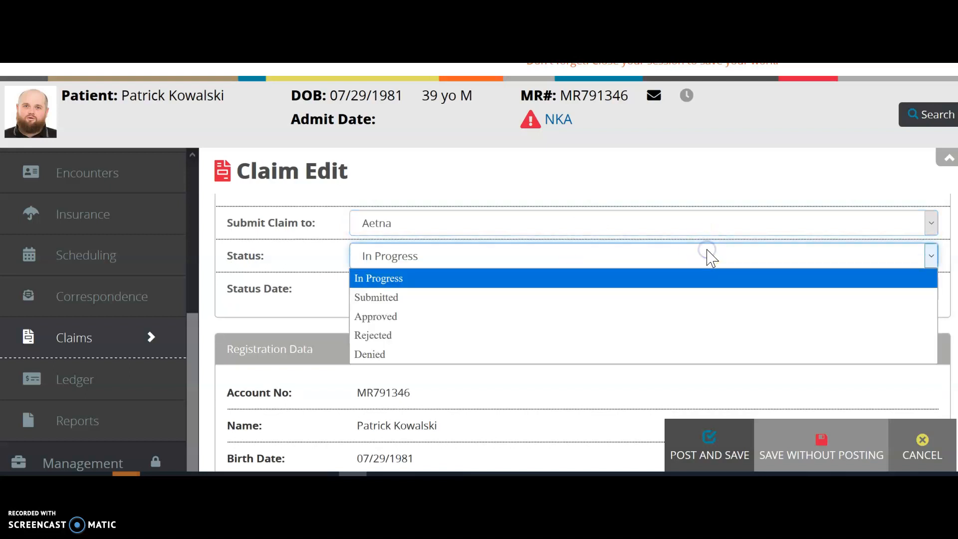
{"action": "left_click", "coordinate": [514, 278]}
{"action": "left_click", "coordinate": [926, 177]}
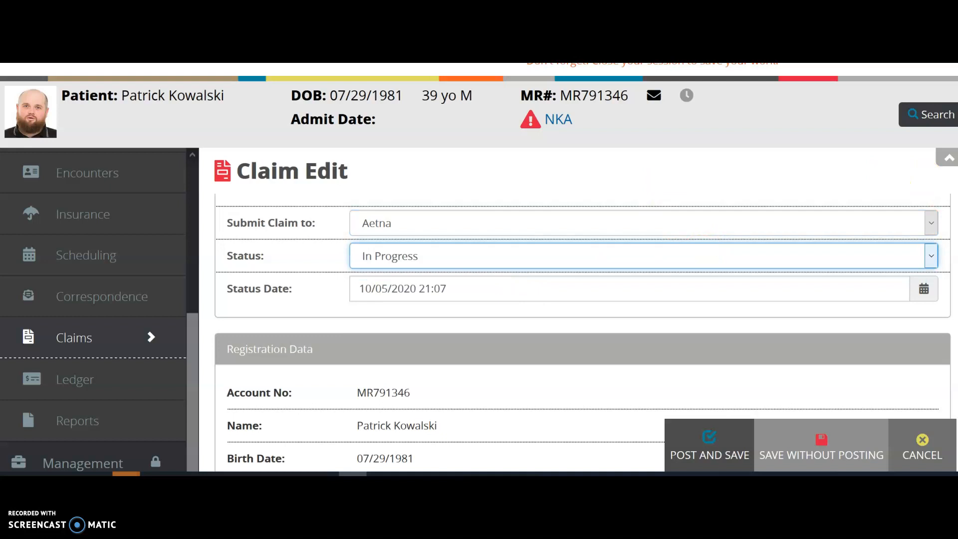
Review the registration, insurance and appointment data on the claim down to the diagnosis and procedure areas
{"action": "scroll", "coordinate": [583, 333], "scroll_direction": "down", "scroll_amount": 3}
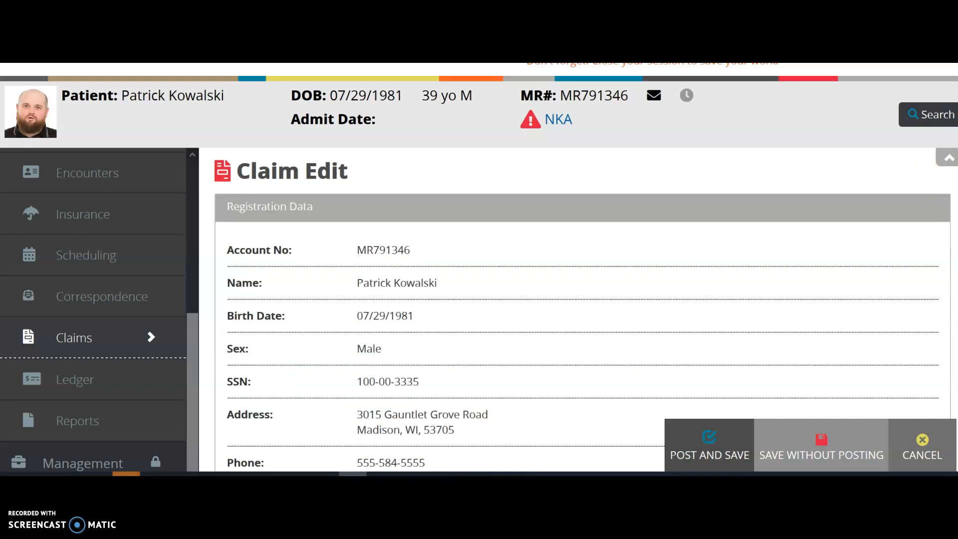
{"action": "scroll", "coordinate": [583, 332], "scroll_direction": "down", "scroll_amount": 1}
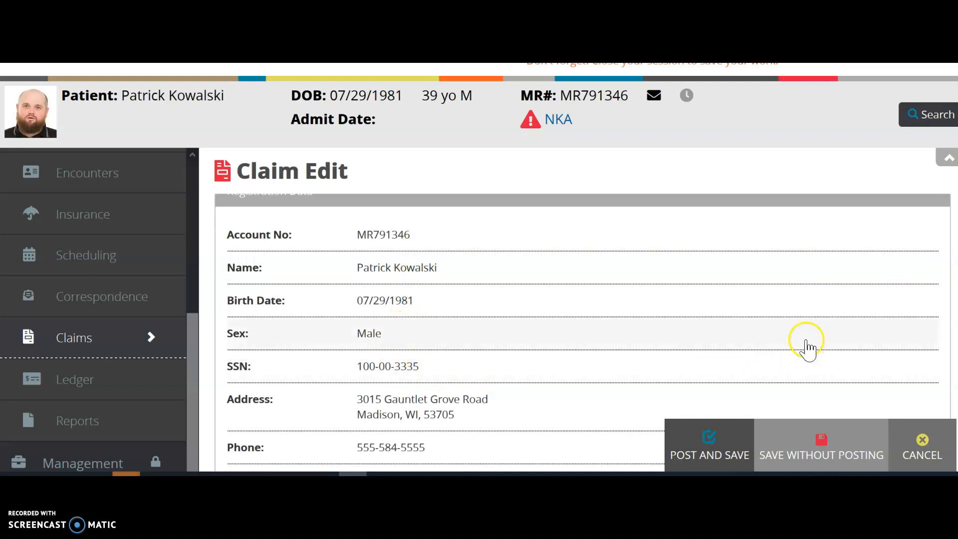
{"action": "scroll", "coordinate": [807, 347], "scroll_direction": "down", "scroll_amount": 3}
{"action": "scroll", "coordinate": [579, 329], "scroll_direction": "down", "scroll_amount": 5}
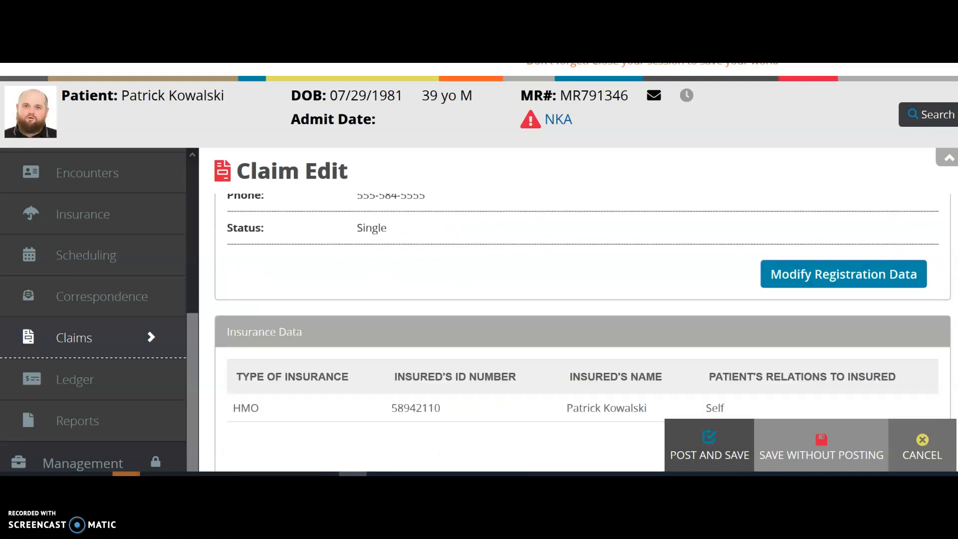
{"action": "scroll", "coordinate": [583, 333], "scroll_direction": "down", "scroll_amount": 3}
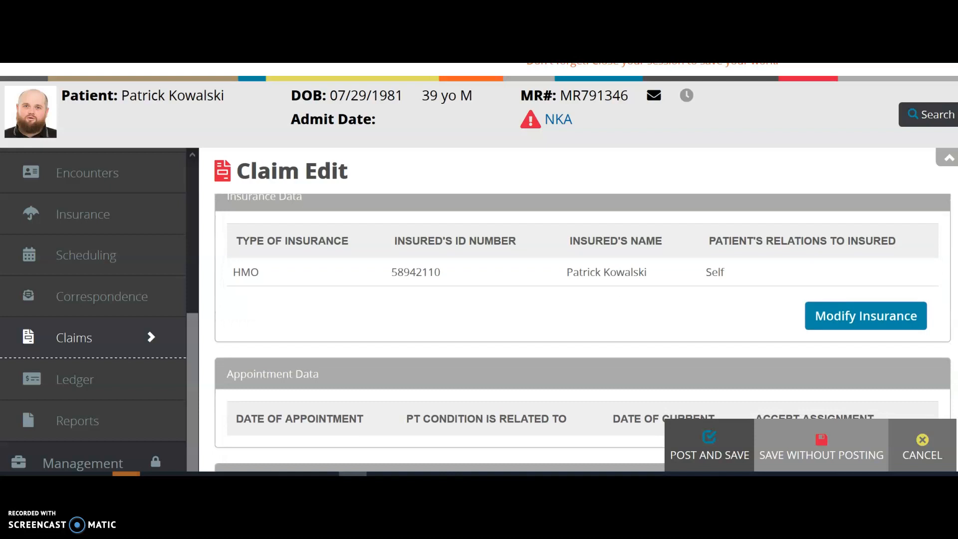
{"action": "scroll", "coordinate": [583, 332], "scroll_direction": "down", "scroll_amount": 4}
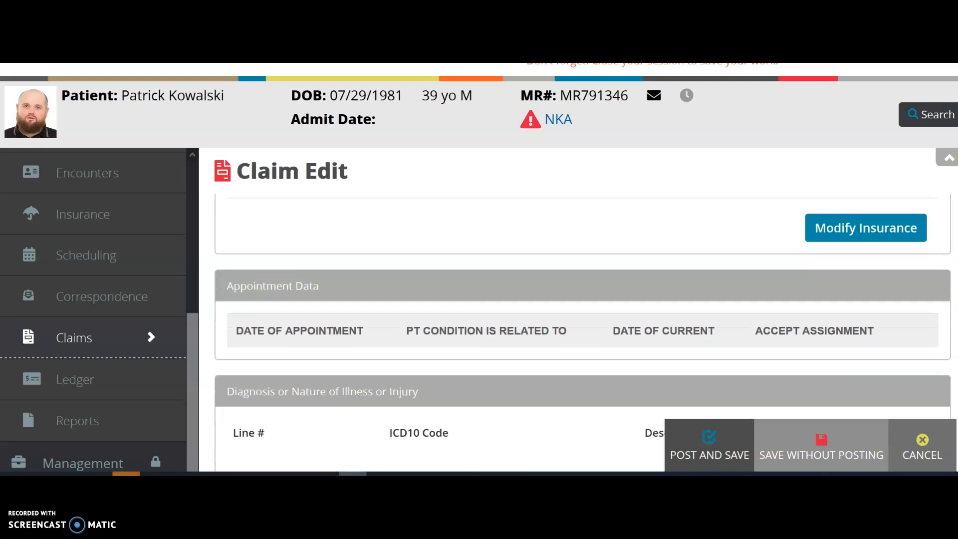
{"action": "scroll", "coordinate": [583, 333], "scroll_direction": "down", "scroll_amount": 1}
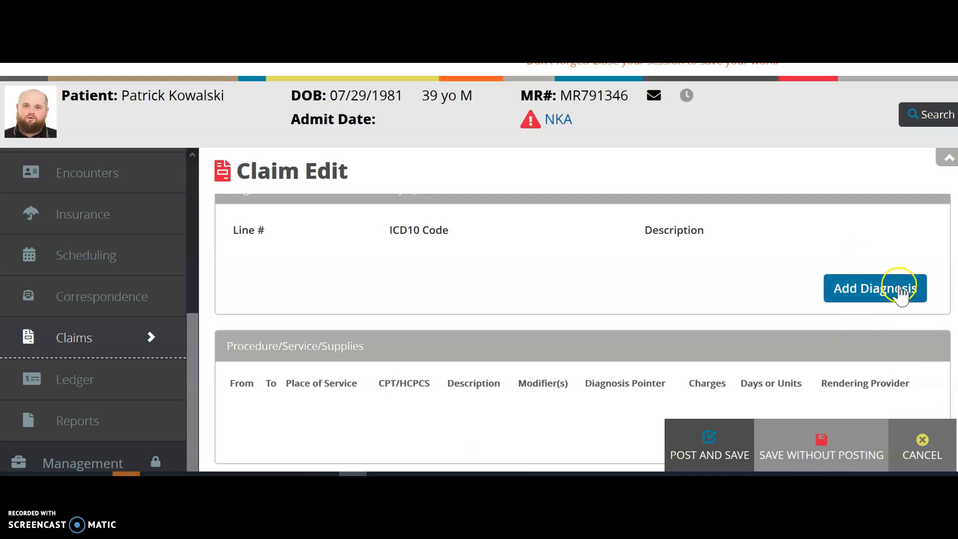
Start a new diagnosis on the claim, search the ICD10 codes for "Headache" and select G44.82, Headache associated with sexual activity
{"action": "left_click", "coordinate": [871, 293]}
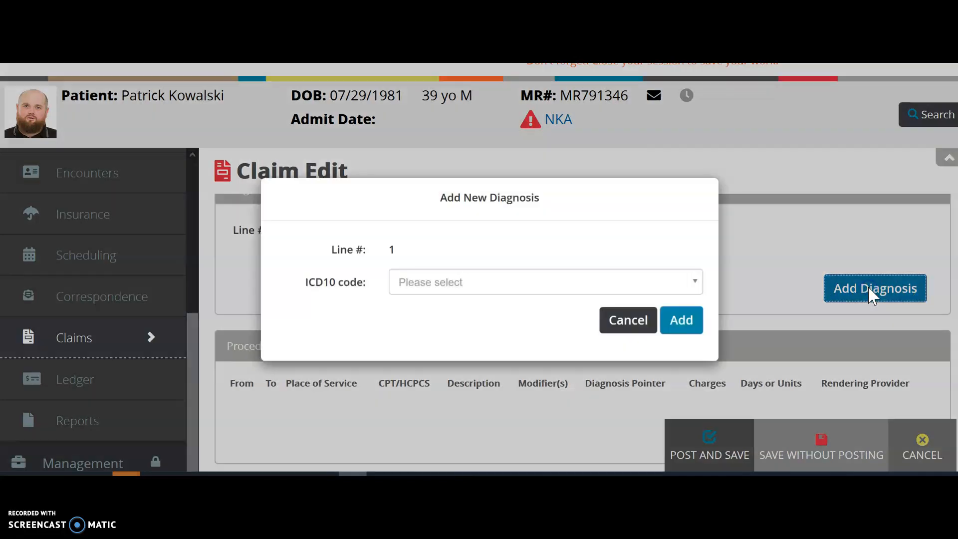
{"action": "left_click", "coordinate": [447, 282]}
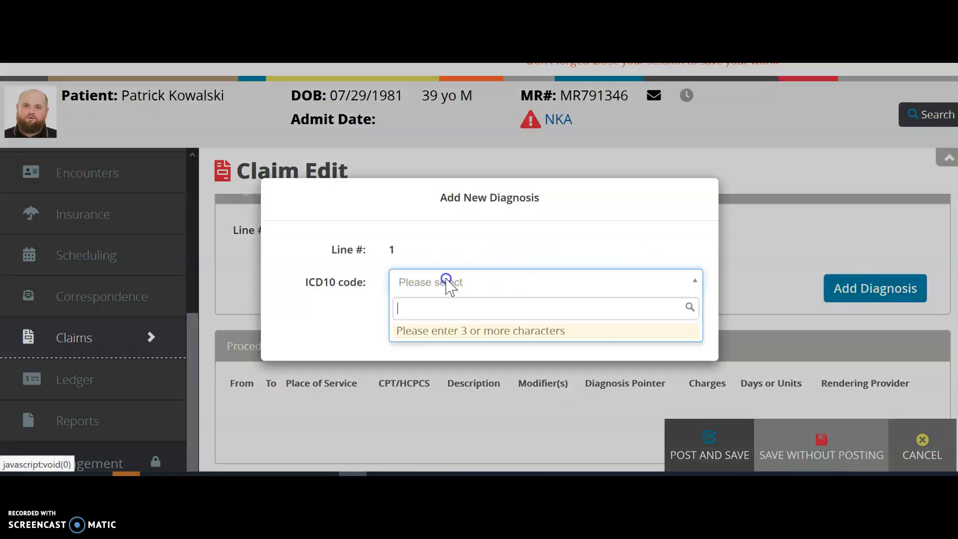
{"action": "type", "text": "Headache"}
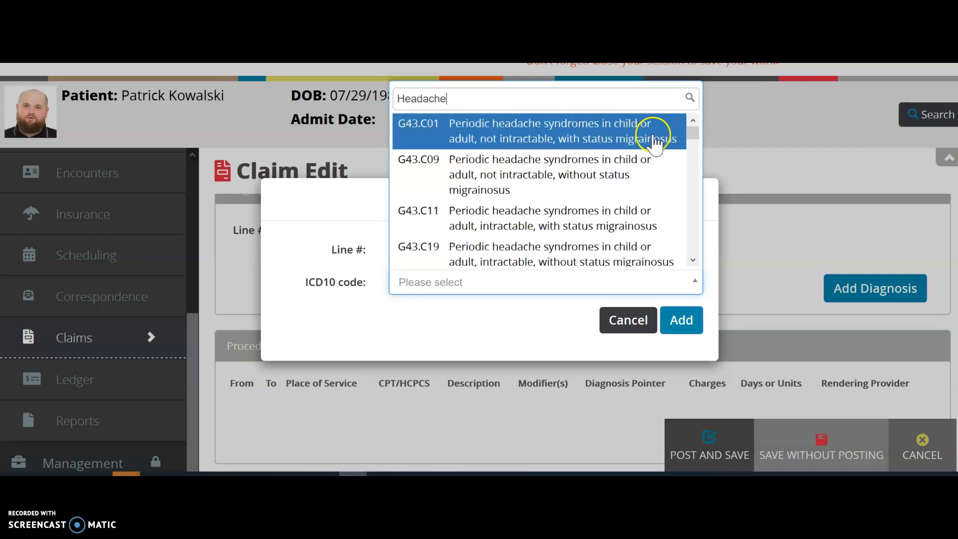
{"action": "left_click_drag", "start_coordinate": [692, 130], "coordinate": [679, 216]}
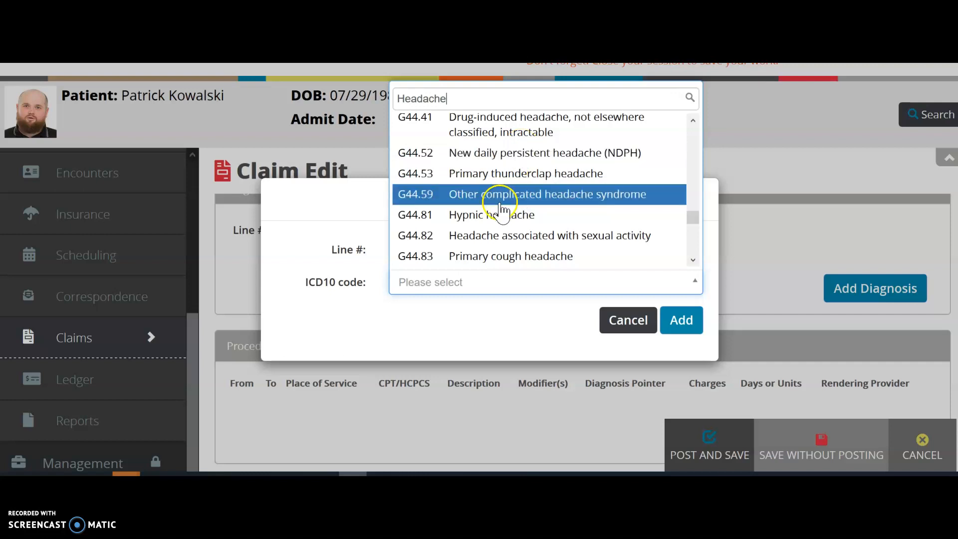
{"action": "left_click", "coordinate": [499, 220]}
{"action": "left_click", "coordinate": [491, 236]}
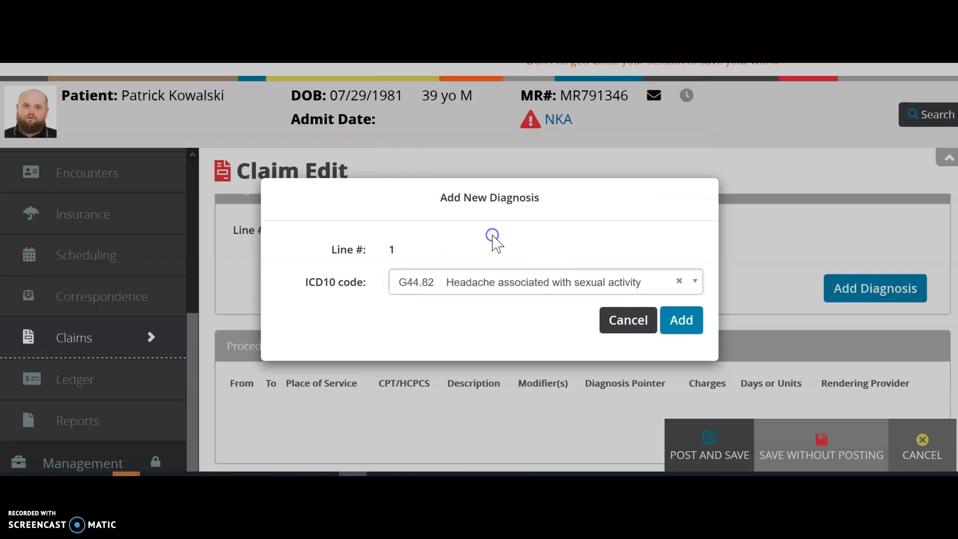
Clear the selected ICD10 code and cancel the new diagnosis
{"action": "left_click", "coordinate": [558, 294]}
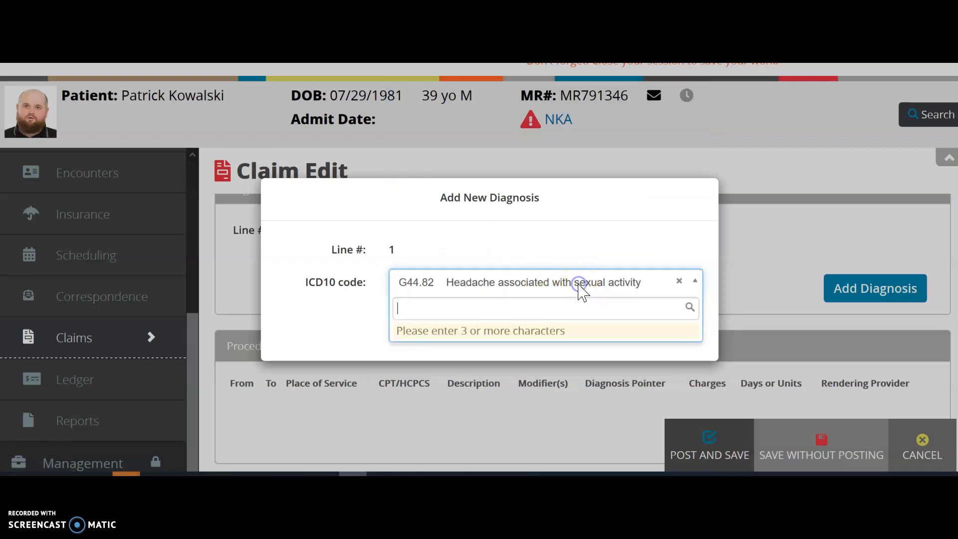
{"action": "left_click", "coordinate": [678, 281]}
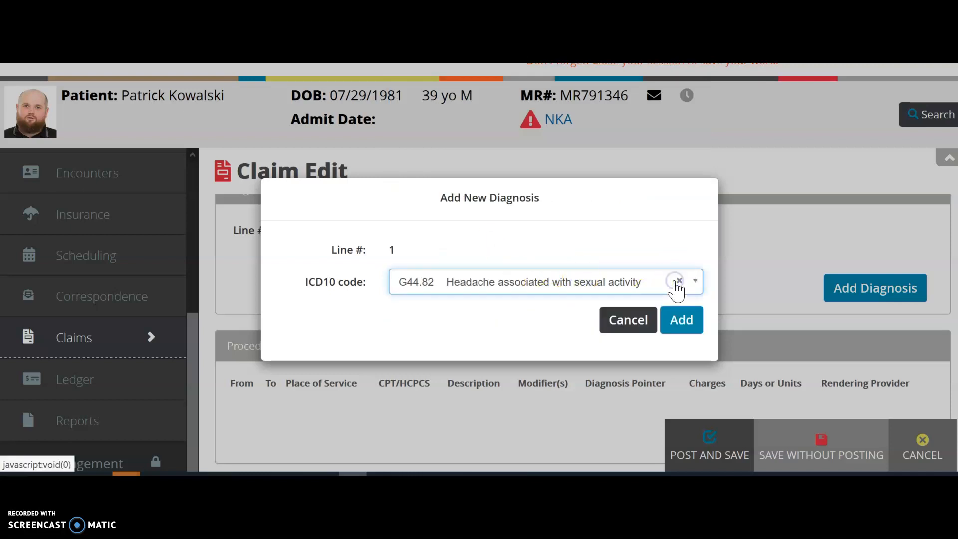
{"action": "left_click", "coordinate": [679, 281]}
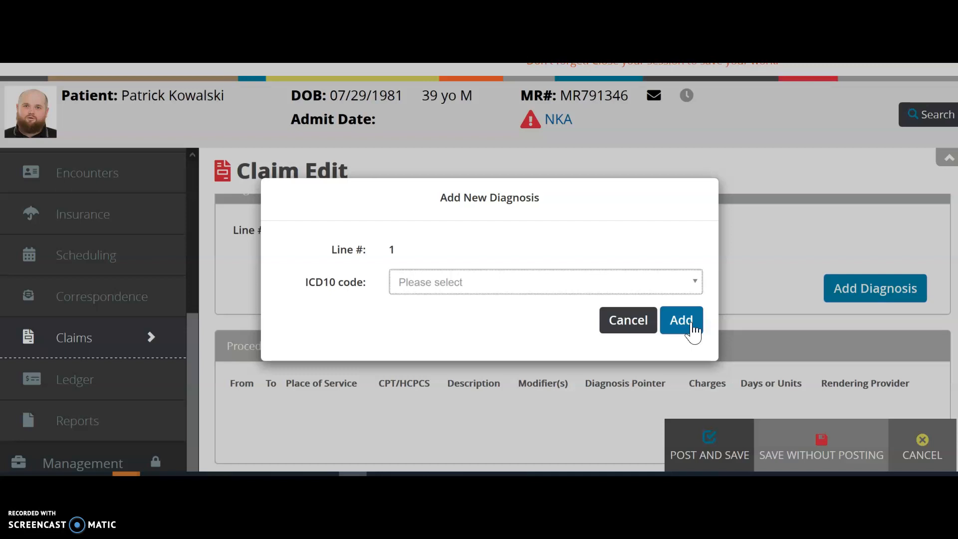
{"action": "left_click", "coordinate": [505, 286]}
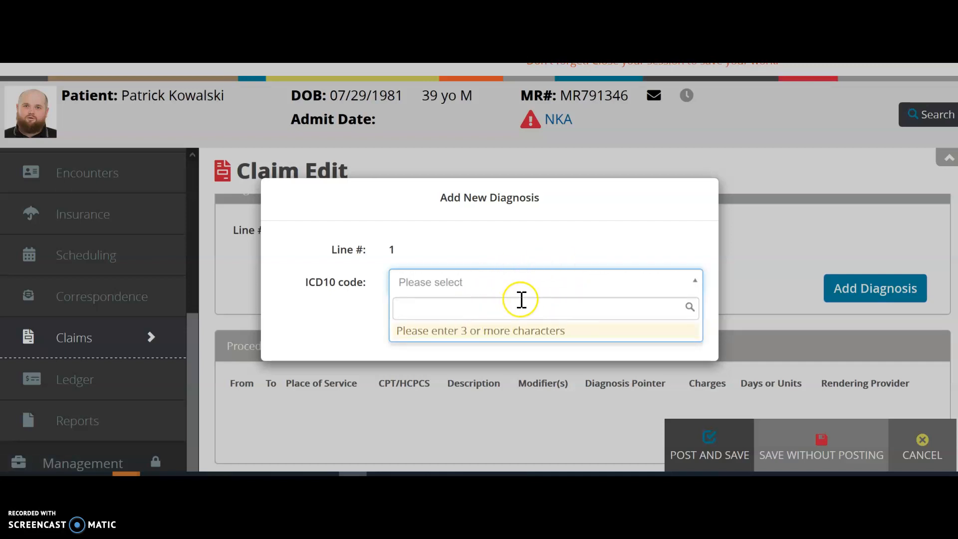
{"action": "left_click", "coordinate": [813, 268]}
{"action": "left_click", "coordinate": [642, 323]}
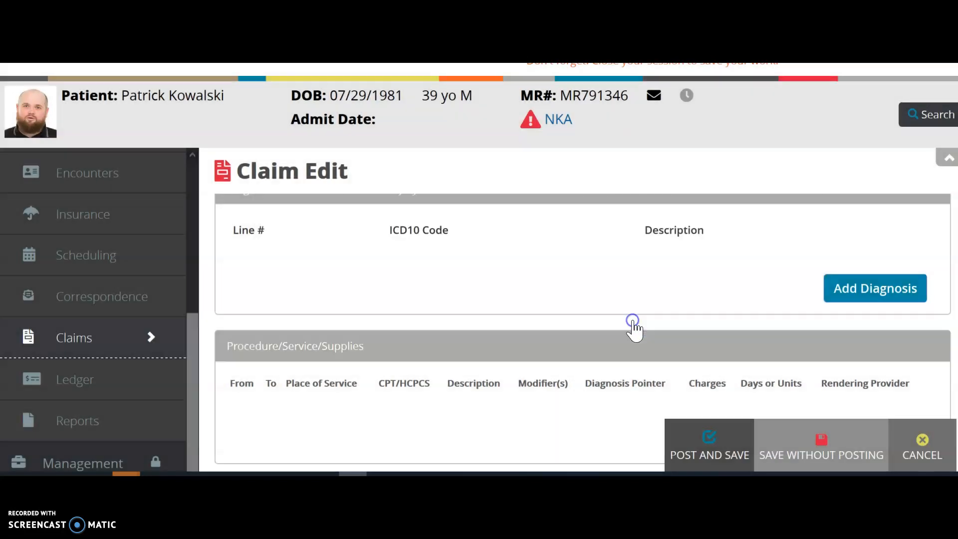
Start a new procedure on the claim and check the choices for place of service and rendering provider
{"action": "scroll", "coordinate": [583, 329], "scroll_direction": "down", "scroll_amount": 1}
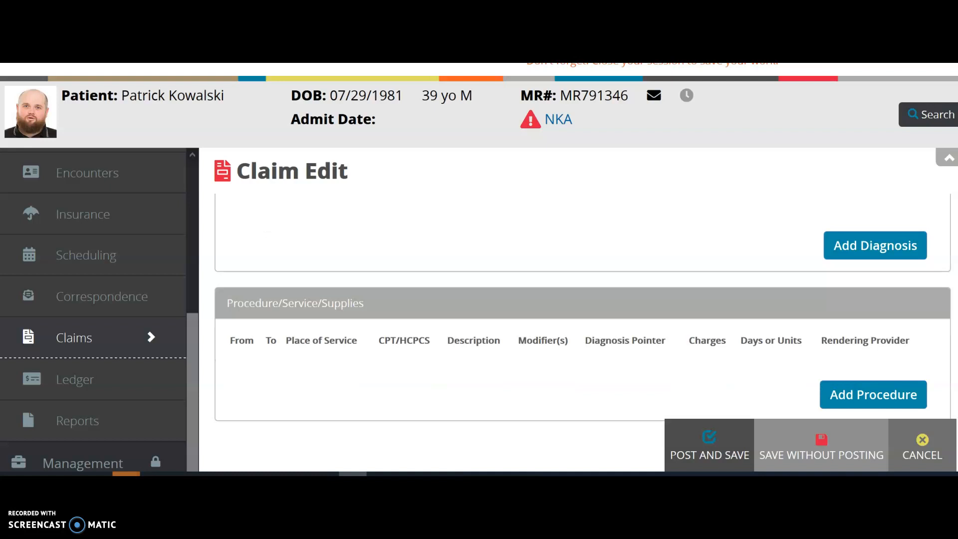
{"action": "left_click", "coordinate": [864, 401]}
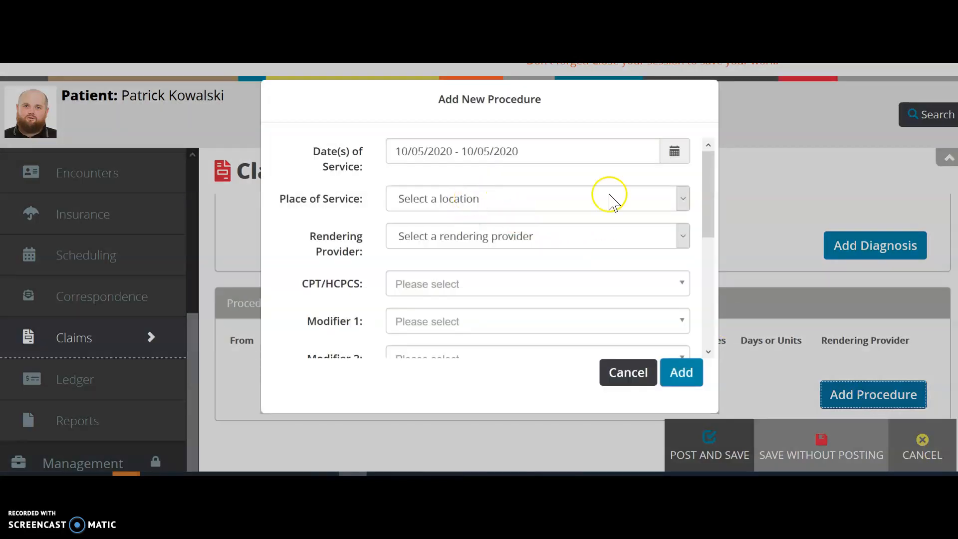
{"action": "left_click", "coordinate": [488, 202]}
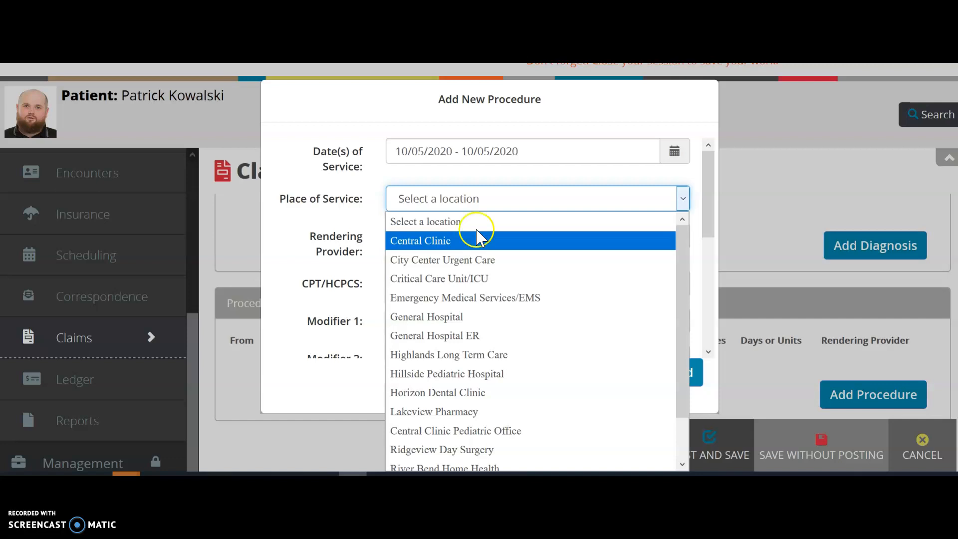
{"action": "left_click", "coordinate": [572, 179]}
{"action": "left_click", "coordinate": [509, 238]}
{"action": "left_click", "coordinate": [523, 218]}
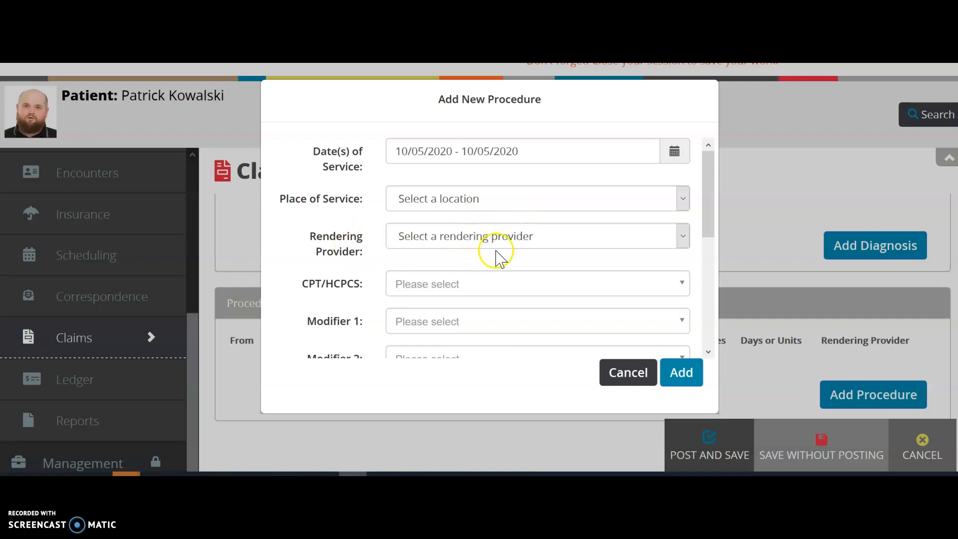
Search the CPT/HCPCS codes of the new procedure for "mri of the nose"
{"action": "left_click_drag", "start_coordinate": [713, 188], "coordinate": [707, 223]}
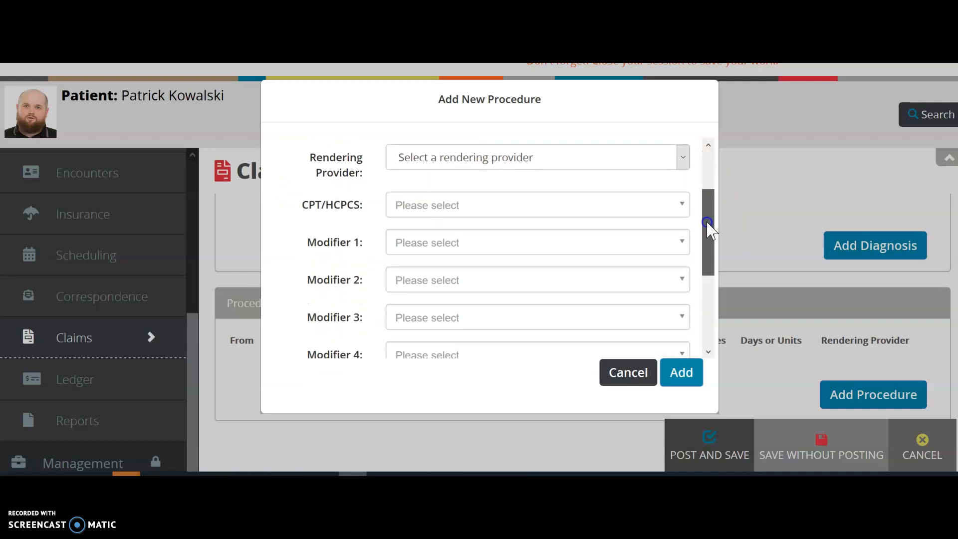
{"action": "left_click", "coordinate": [497, 195]}
{"action": "left_click", "coordinate": [464, 213]}
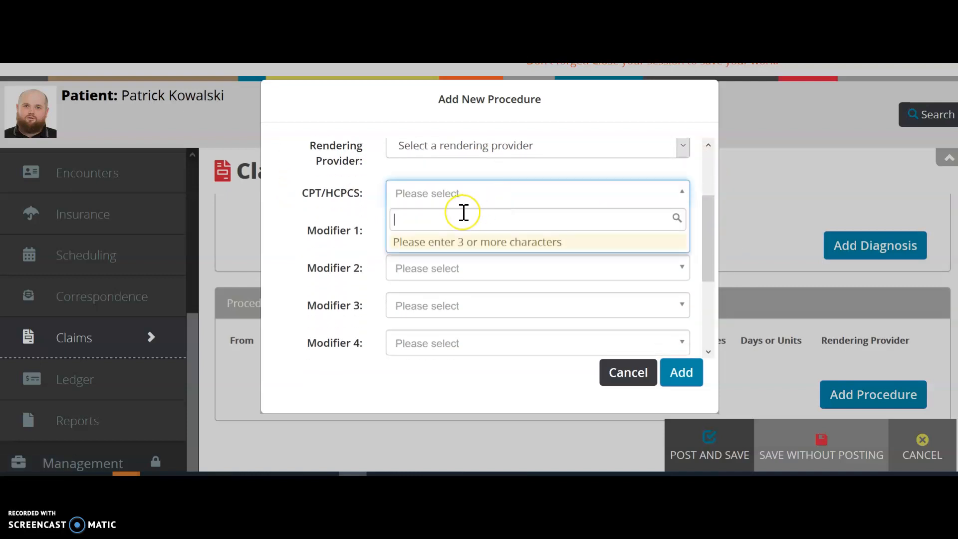
{"action": "type", "text": "mri of ther neck"}
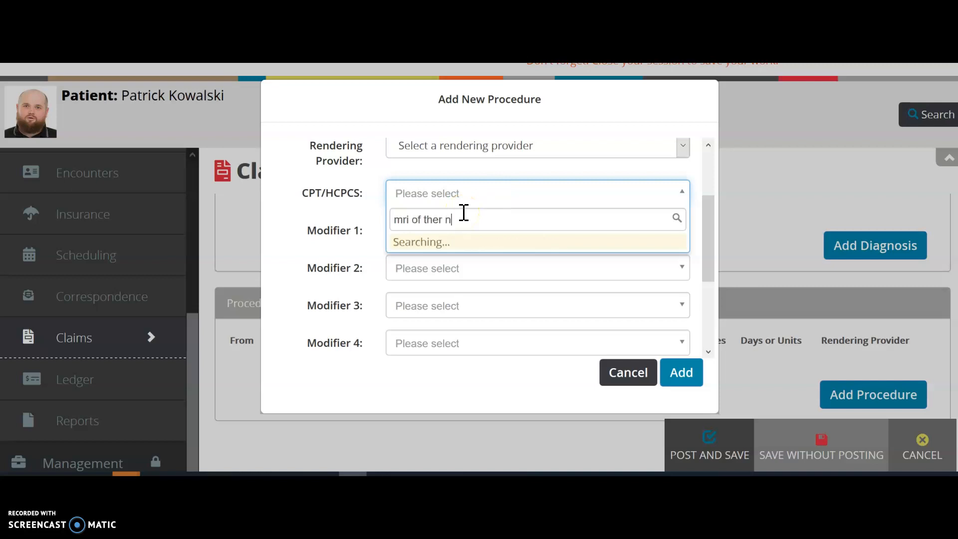
{"action": "key", "text": "BackSpace"}
{"action": "key", "text": "BackSpace"}
{"action": "key", "text": "BackSpace"}
{"action": "key", "text": "BackSpace"}
{"action": "key", "text": "BackSpace"}
{"action": "key", "text": "BackSpace"}
{"action": "type", "text": "nose"}
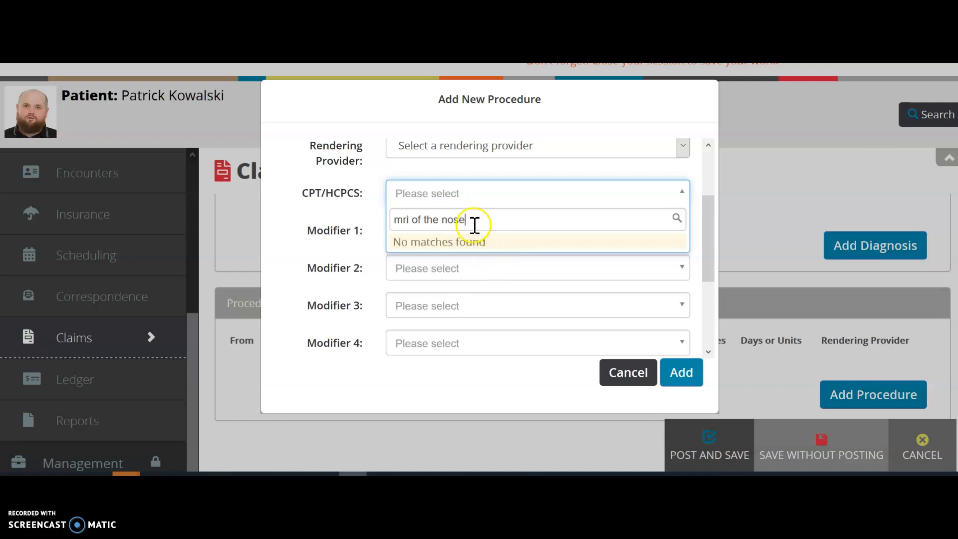
Search the CPT/HCPCS codes for "mri" instead and cancel the new procedure after checking its remaining fields
{"action": "left_click_drag", "start_coordinate": [473, 220], "coordinate": [385, 219]}
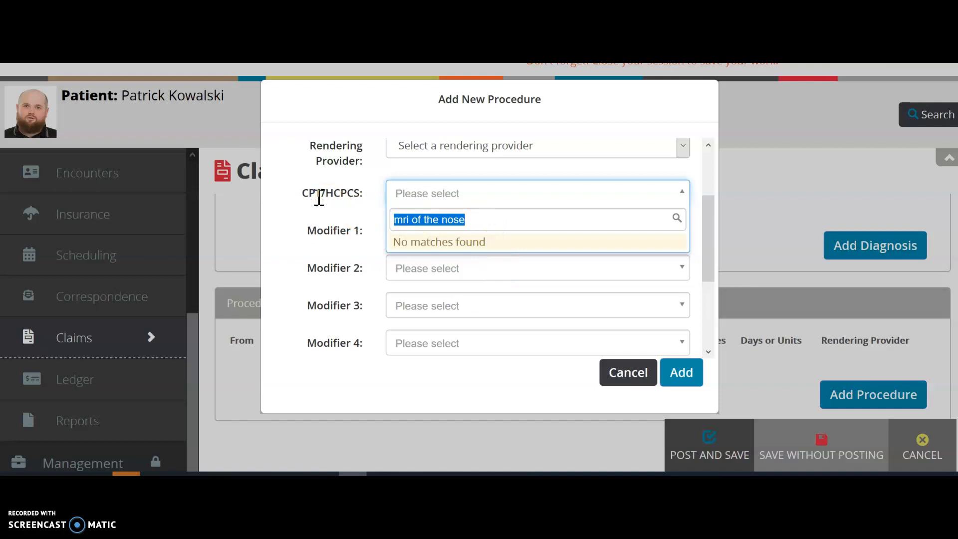
{"action": "type", "text": "mri"}
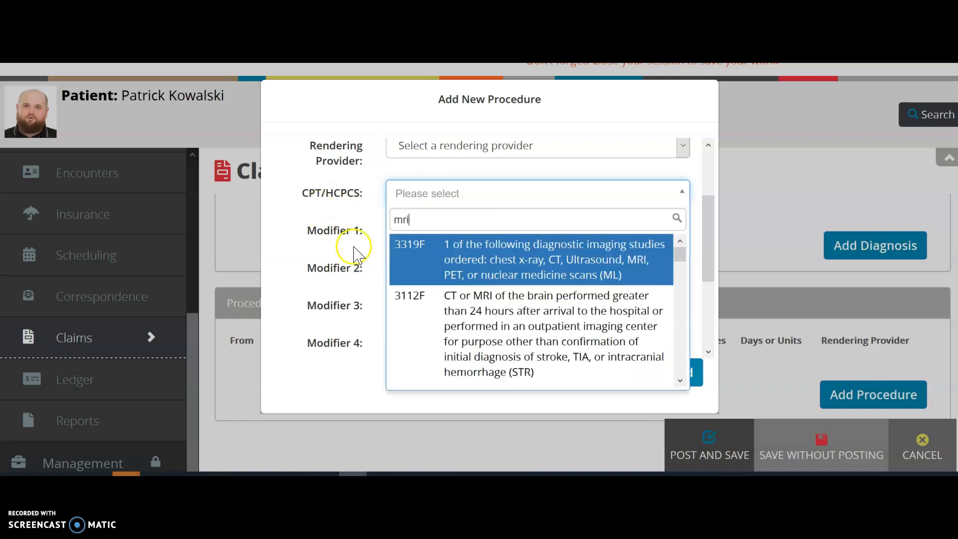
{"action": "mouse_move", "coordinate": [681, 251]}
{"action": "left_mouse_down"}
{"action": "mouse_move", "coordinate": [672, 413]}
{"action": "mouse_move", "coordinate": [671, 238]}
{"action": "left_mouse_up"}
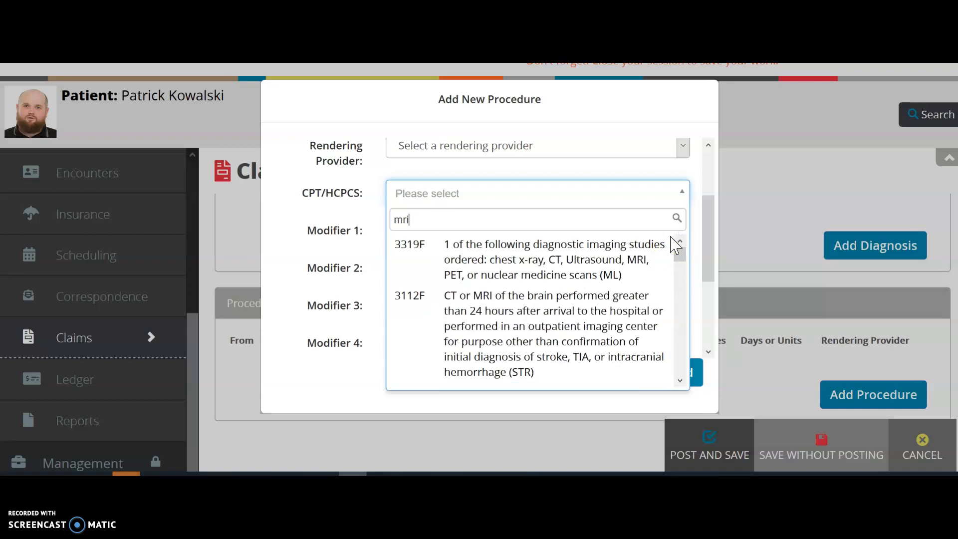
{"action": "left_click", "coordinate": [661, 170]}
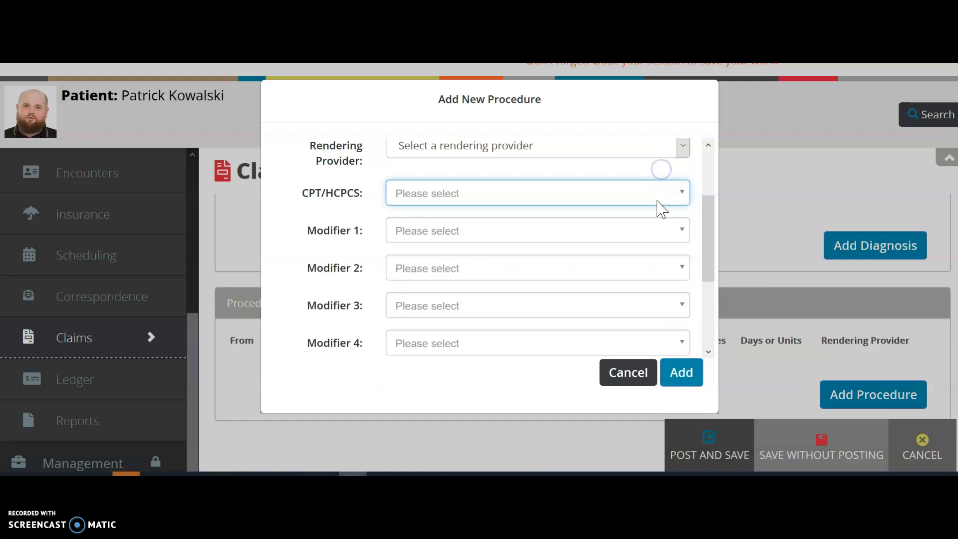
{"action": "left_click_drag", "start_coordinate": [708, 242], "coordinate": [707, 316]}
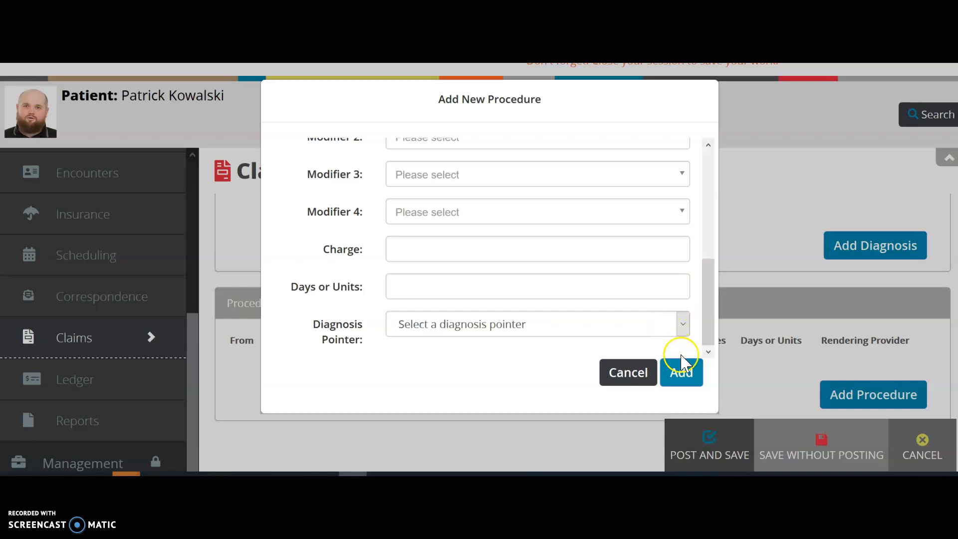
{"action": "left_click", "coordinate": [626, 375]}
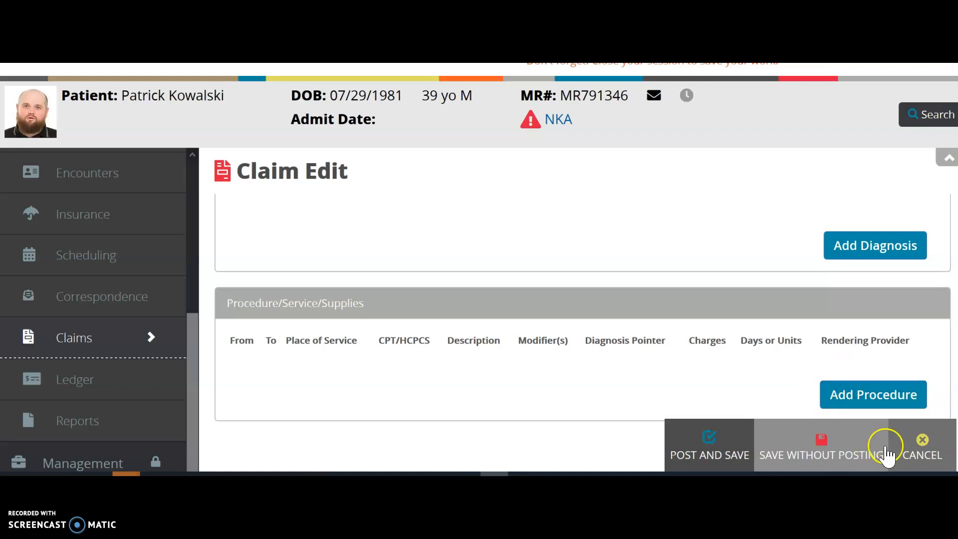
Save the claim without posting it and close the claim details
{"action": "left_click", "coordinate": [821, 457]}
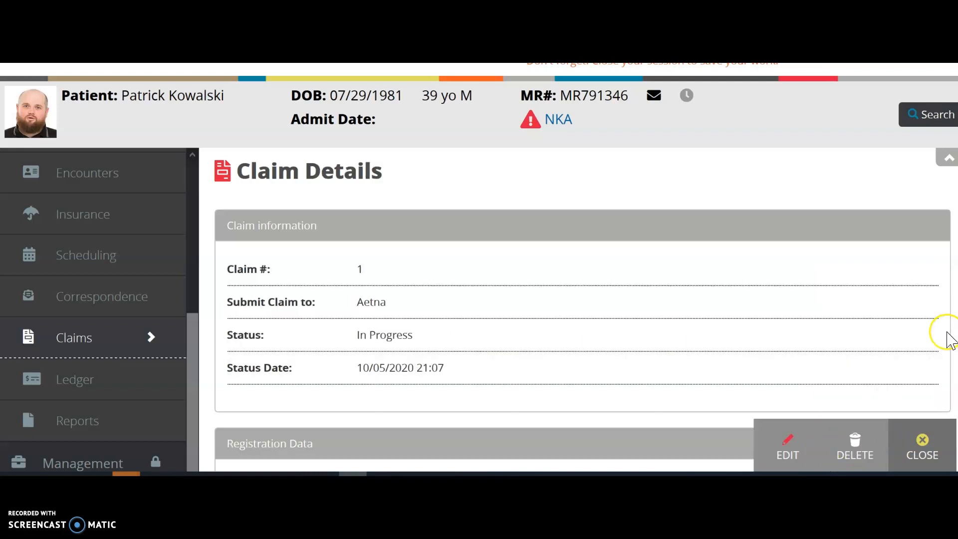
{"action": "left_click", "coordinate": [923, 449]}
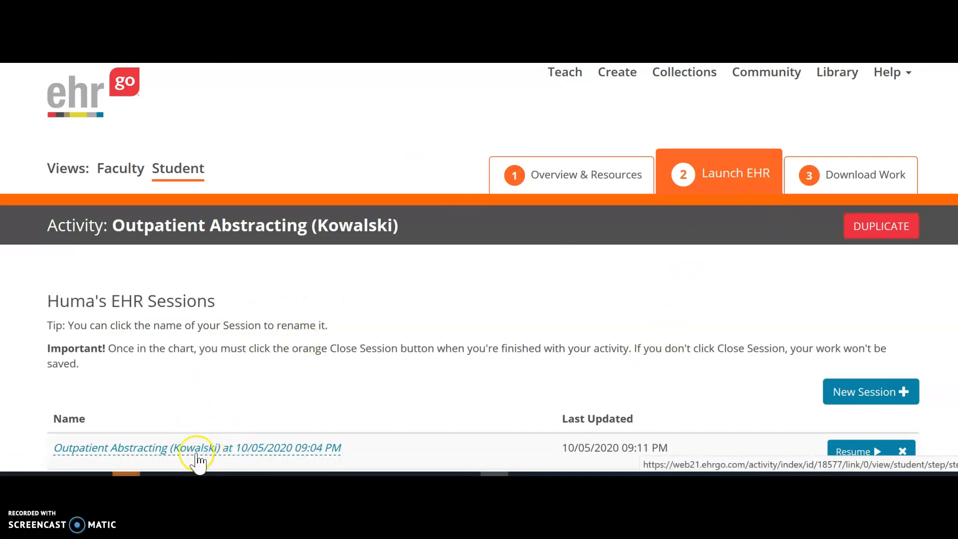
Check the outpatient abstracting session on the activity's Launch EHR page and return to the patient's claims list
{"action": "left_click", "coordinate": [280, 452]}
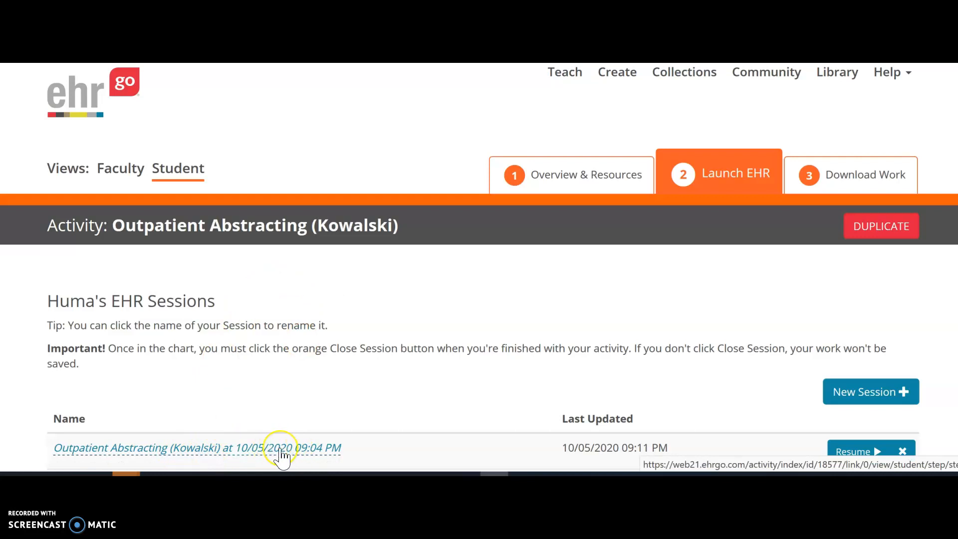
{"action": "left_click", "coordinate": [281, 452]}
{"action": "left_click", "coordinate": [846, 461]}
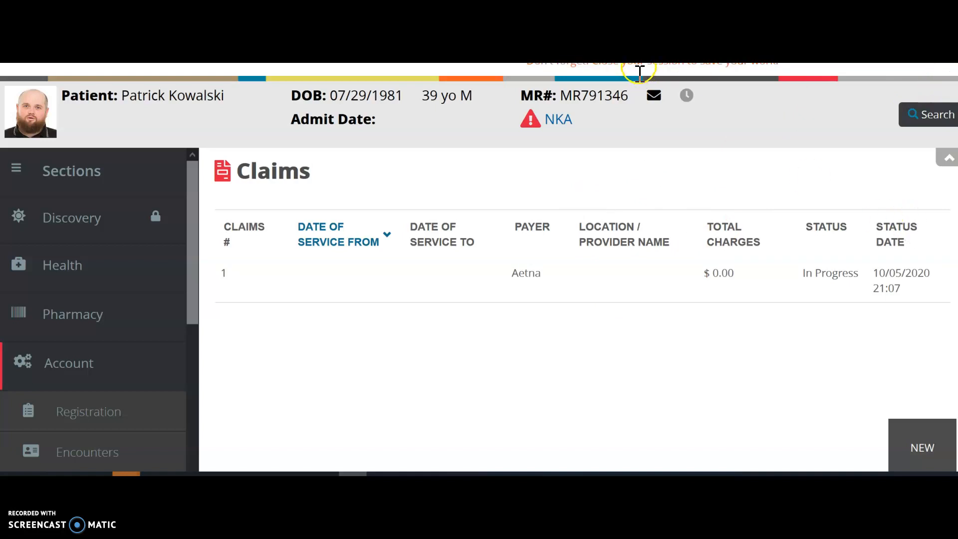
Highlight the reminder to close the session and look over the chart's Account sections
{"action": "left_click_drag", "start_coordinate": [641, 65], "coordinate": [779, 65]}
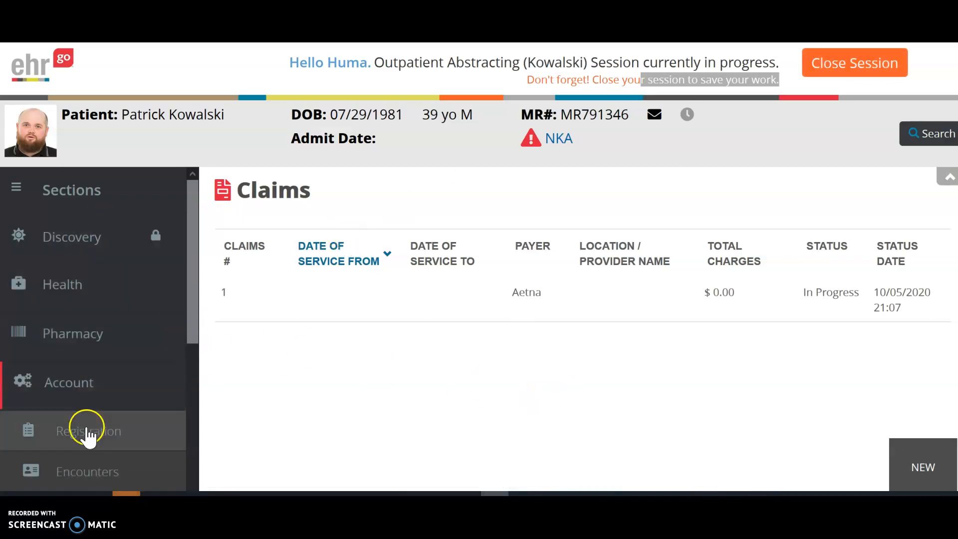
{"action": "left_click_drag", "start_coordinate": [190, 287], "coordinate": [184, 454]}
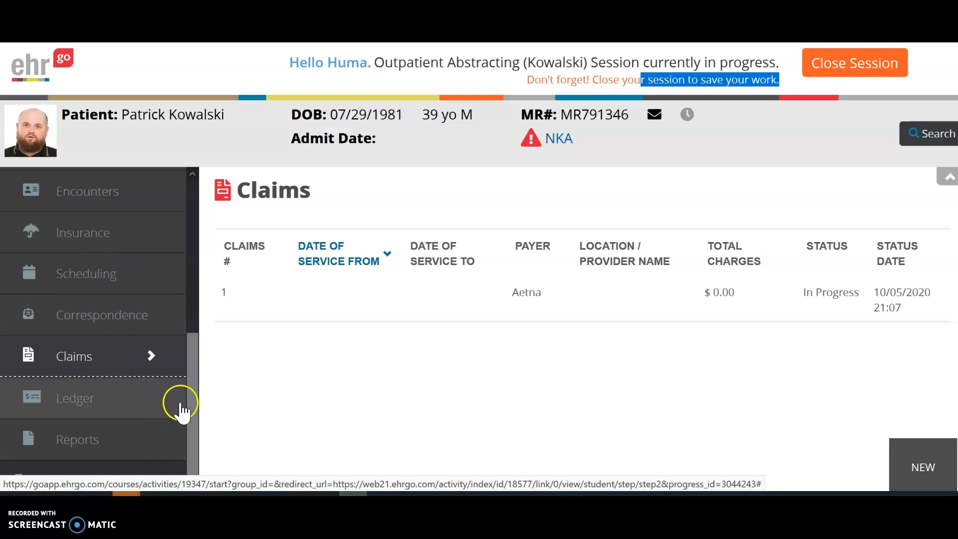
{"action": "scroll", "coordinate": [193, 310], "scroll_direction": "up", "scroll_amount": 5}
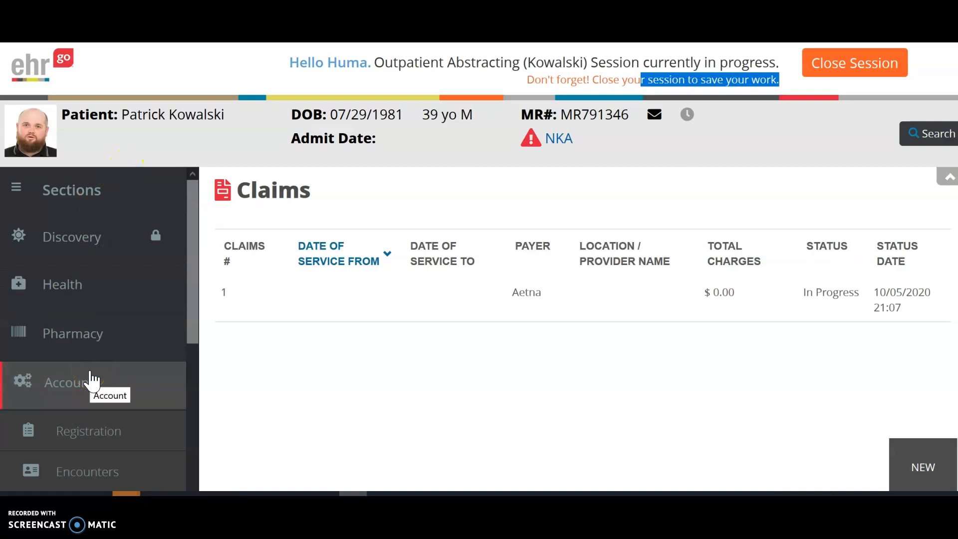
{"action": "left_click", "coordinate": [155, 357]}
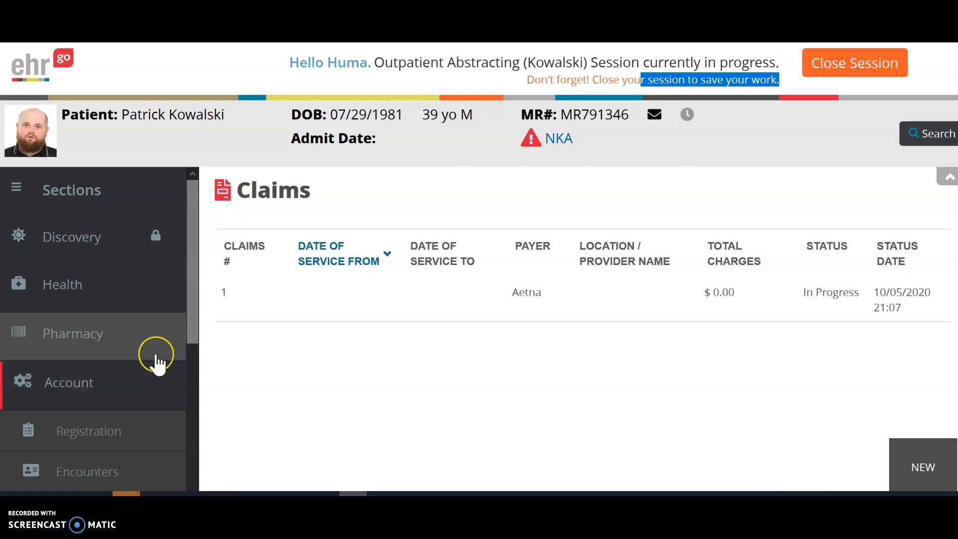